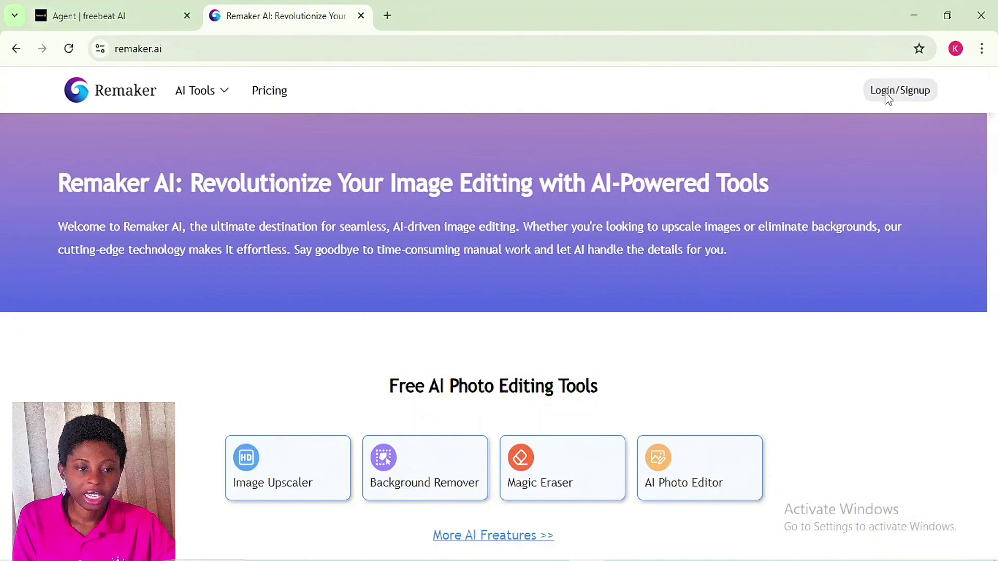
Log in to Remaker AI with the Google account and open AI Music Generator from AI Tools.
click(895, 91)
click(525, 292)
click(483, 362)
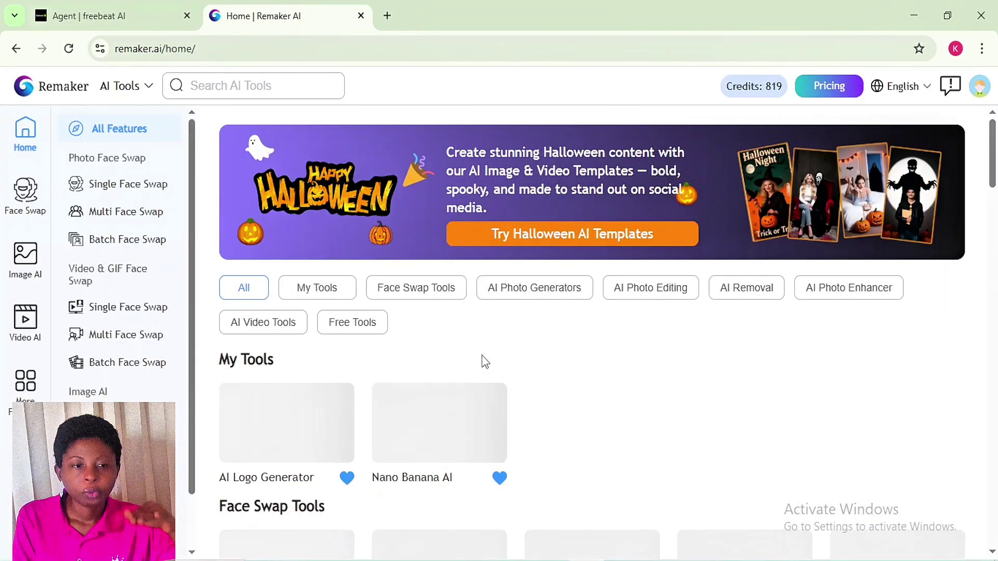
click(136, 93)
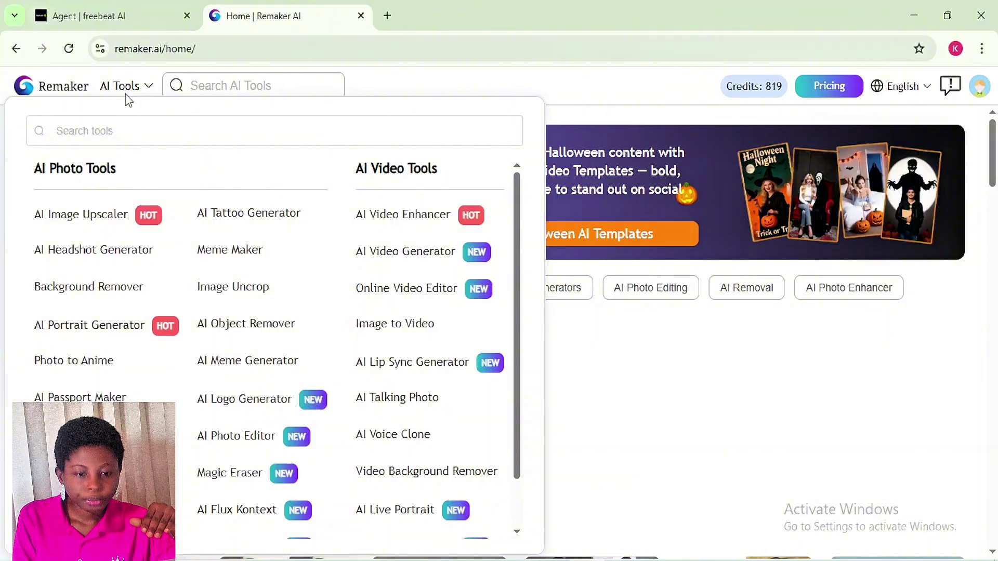
click(516, 531)
Fill the AI Music Generator song description with an Inspiration prompt about walking home.
click(419, 495)
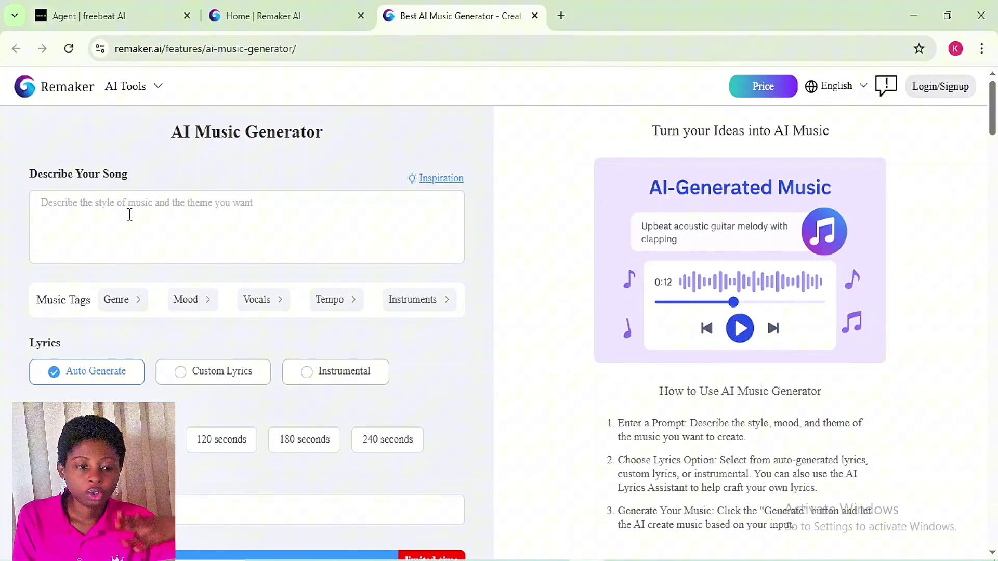
click(132, 208)
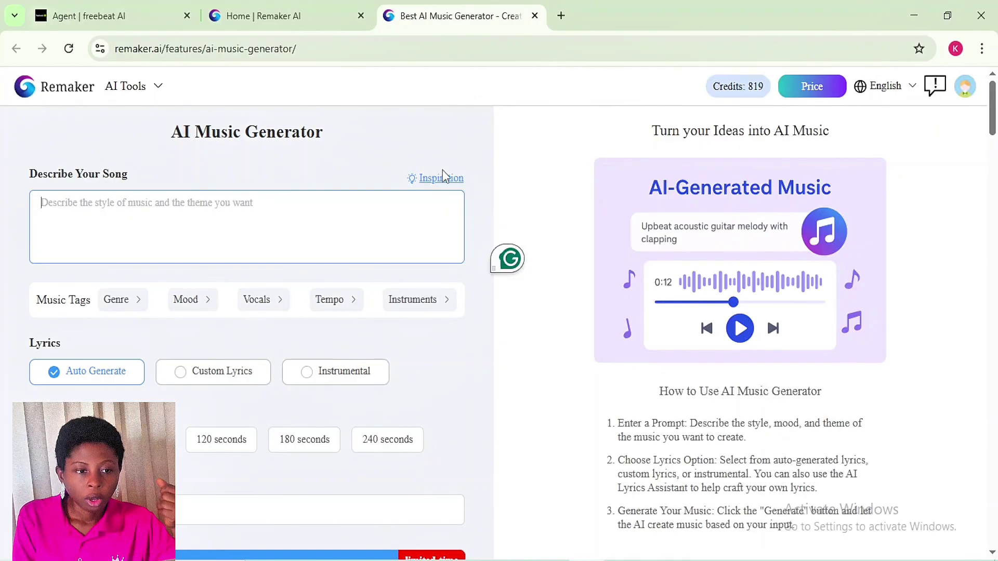
click(433, 182)
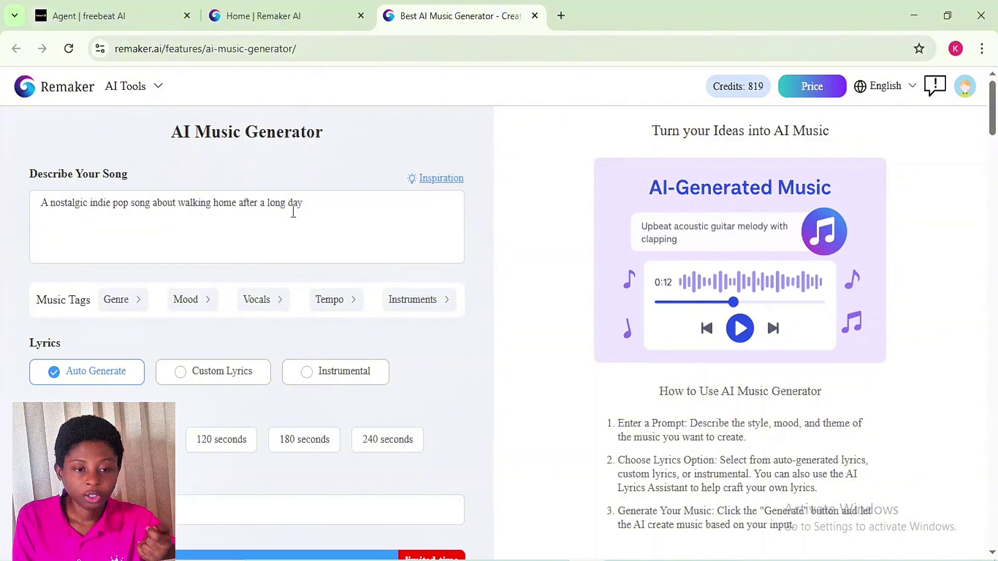
click(313, 209)
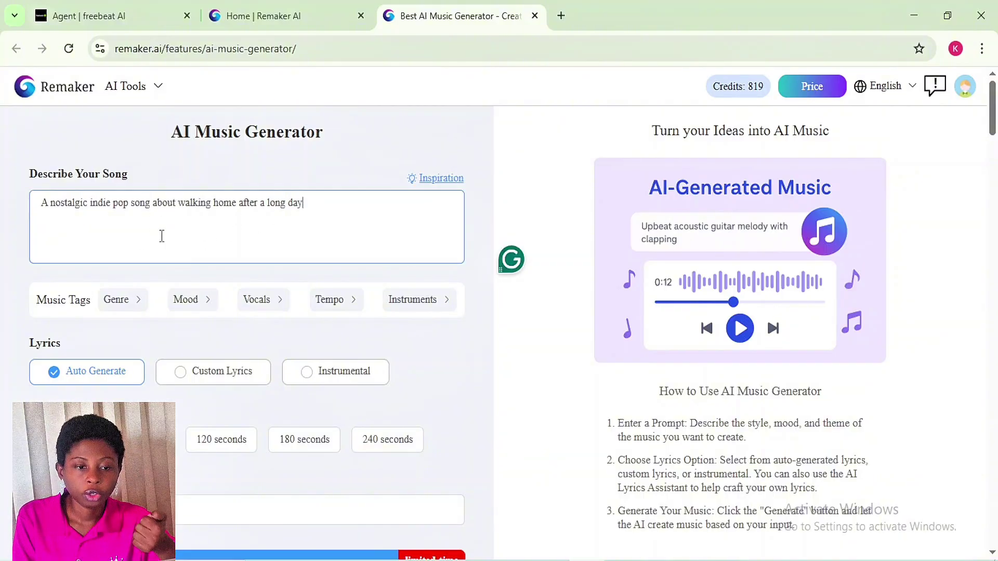
Add the Playful, Child vocals, Medium Tempo and Guitar music tags to the description.
click(138, 306)
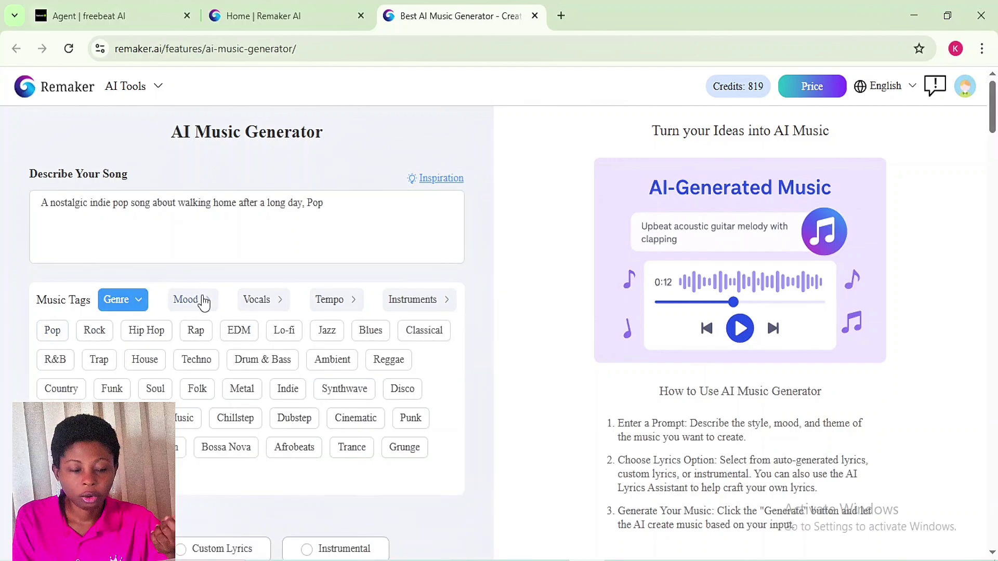
click(207, 304)
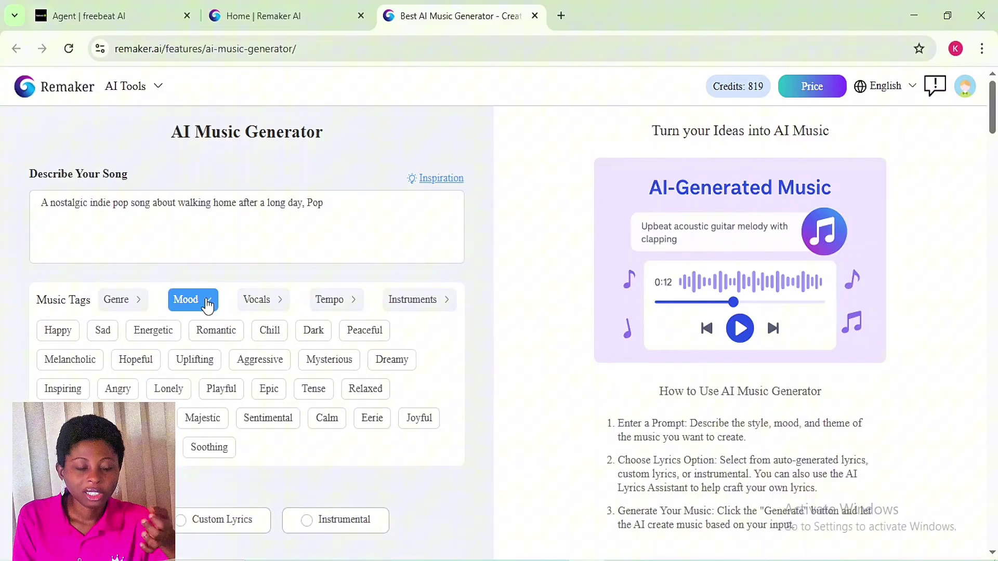
click(224, 396)
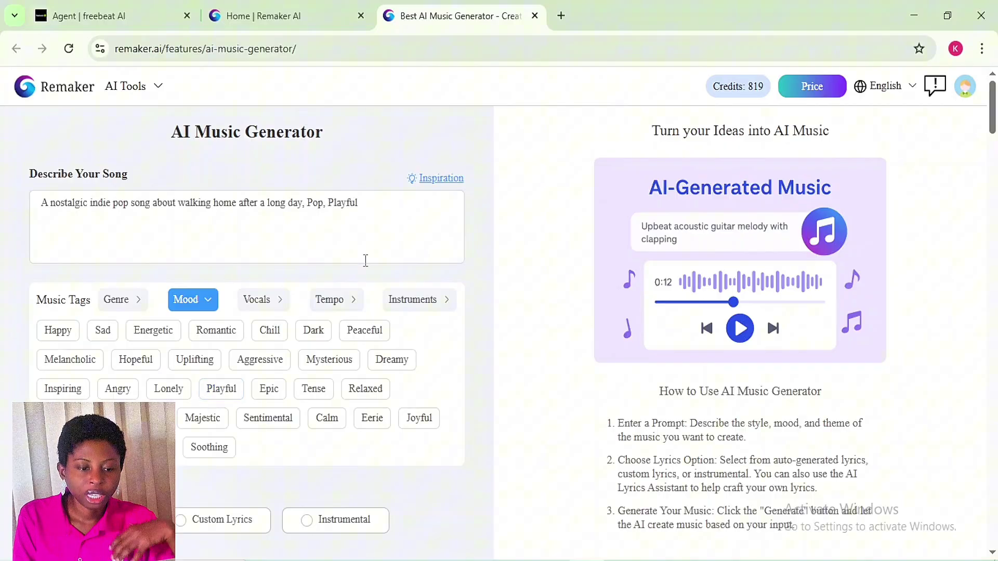
click(273, 309)
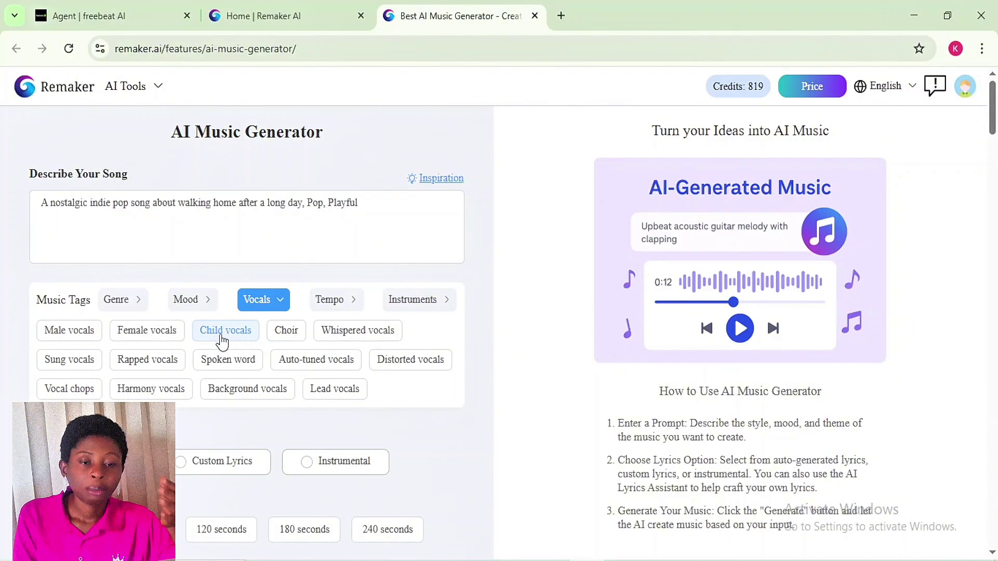
click(246, 338)
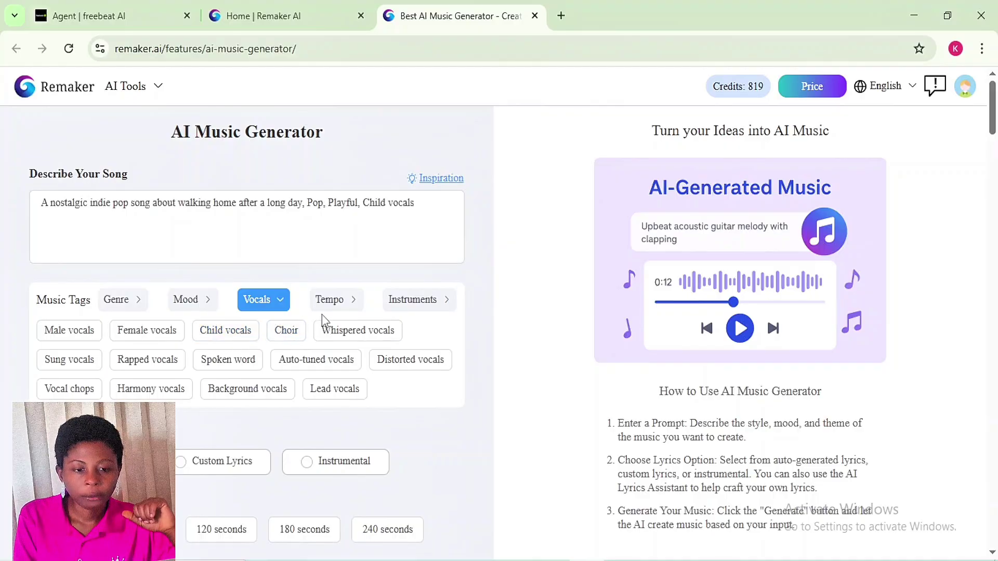
click(333, 301)
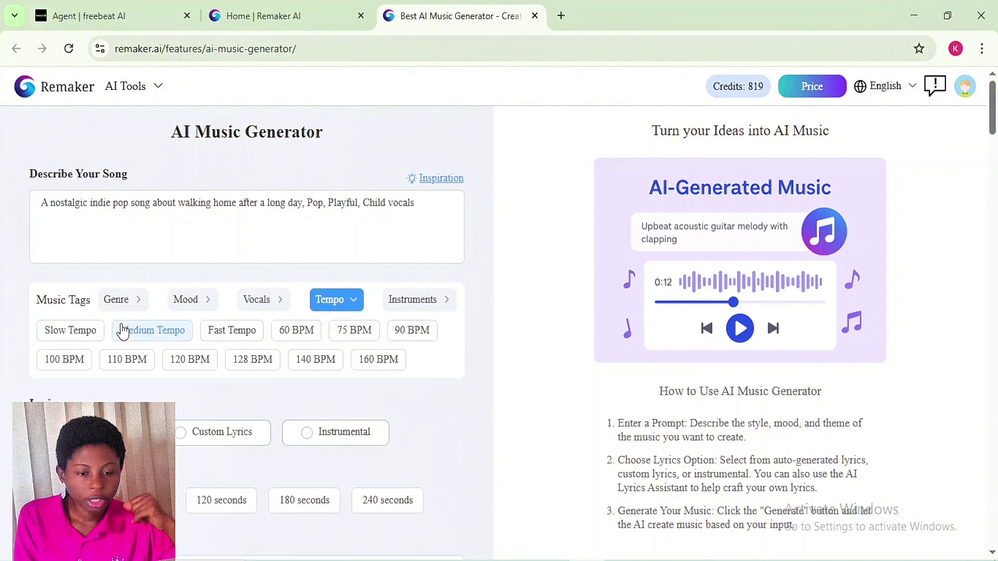
click(177, 337)
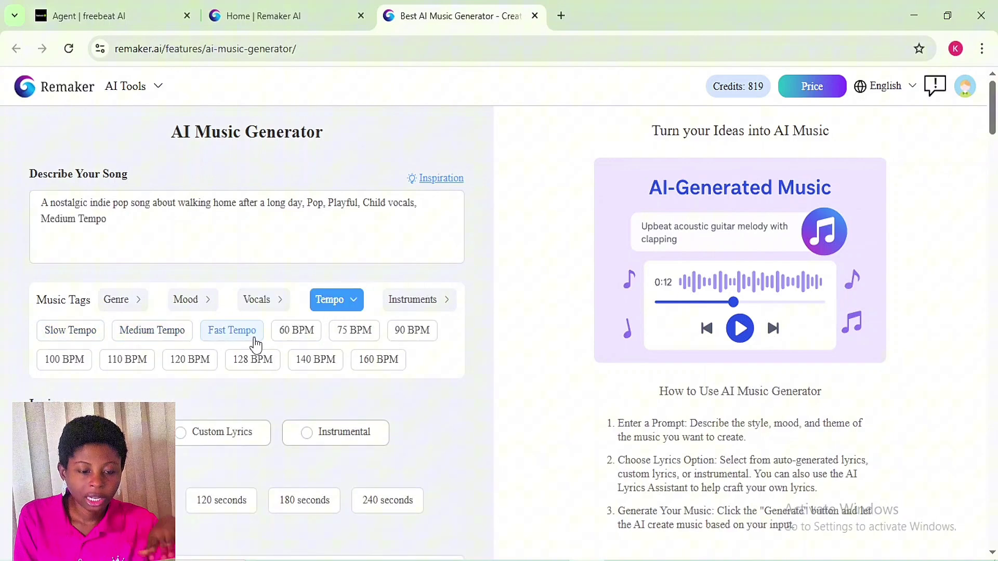
click(431, 311)
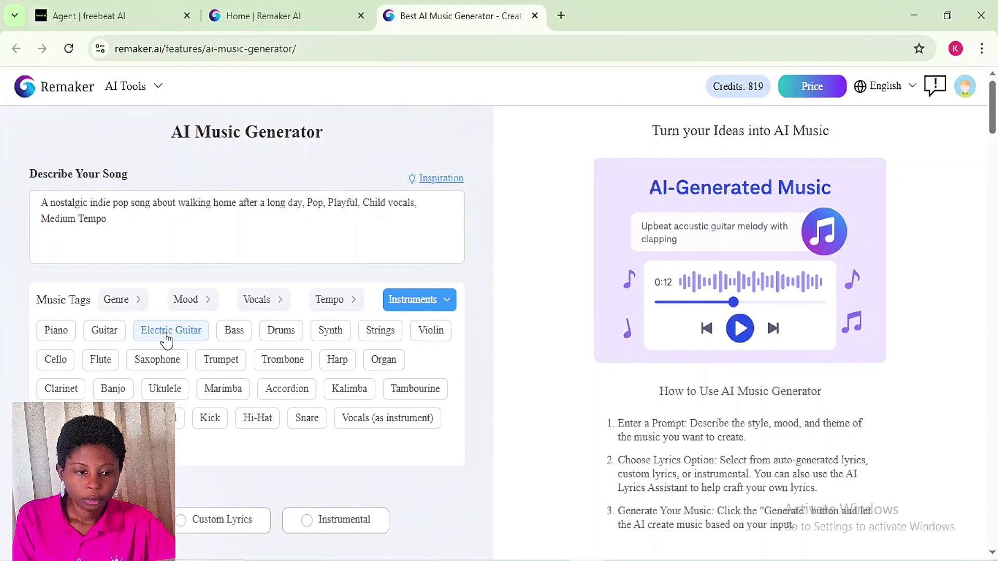
click(113, 342)
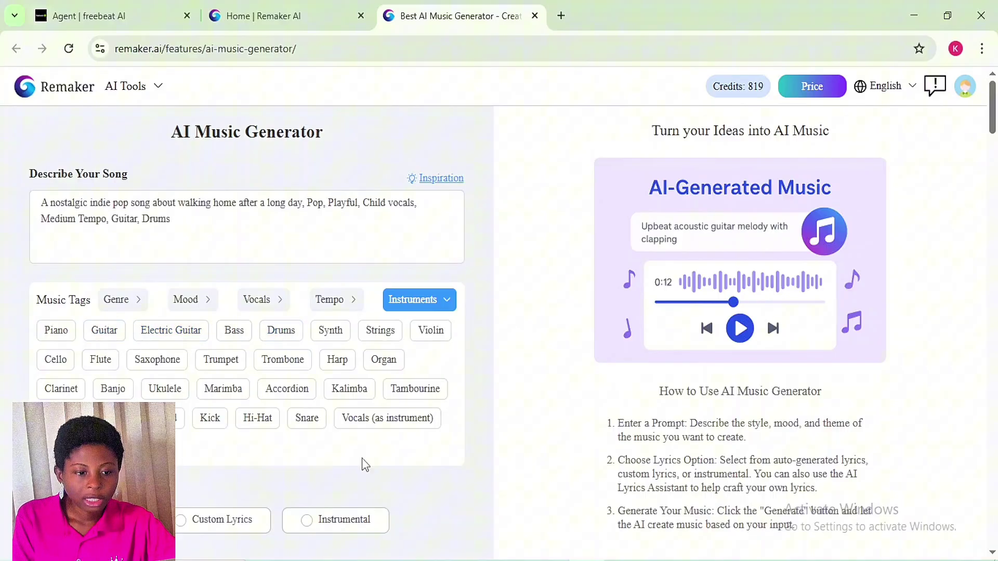
Switch to Custom Lyrics and generate lyrics from the song description pasted into AI Lyrics Assistant.
scroll(366, 464, down, 4)
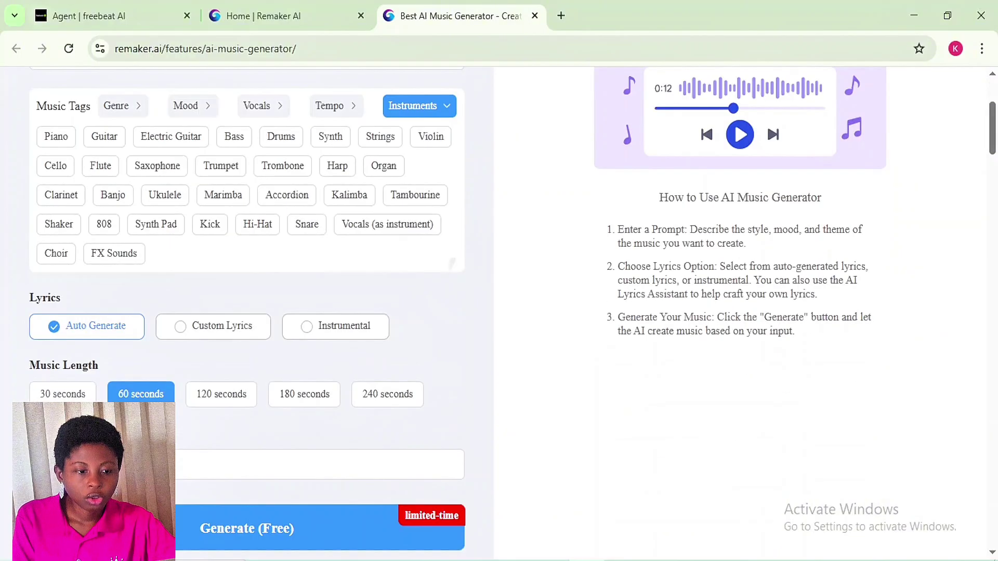
click(230, 337)
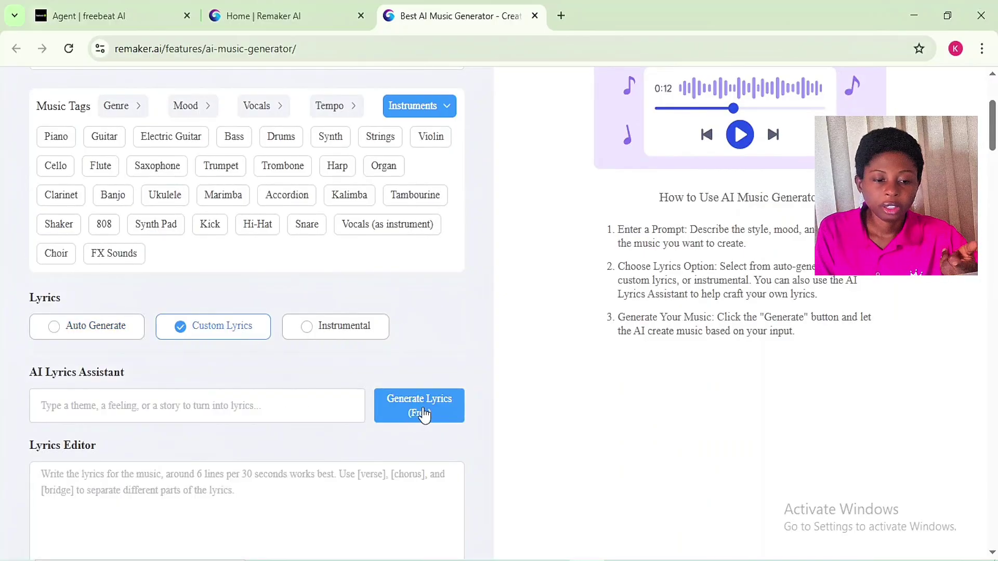
click(105, 407)
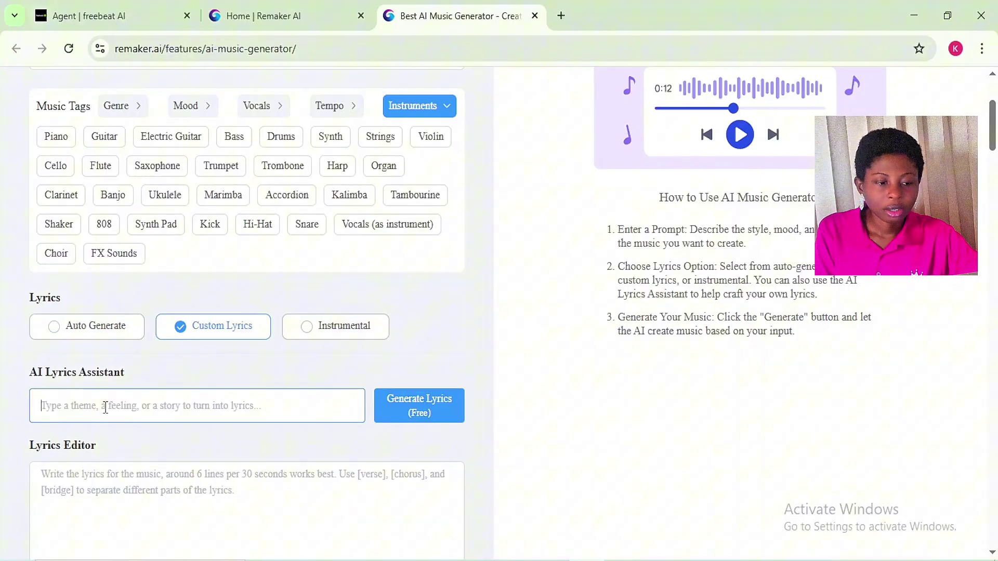
scroll(105, 408, up, 4)
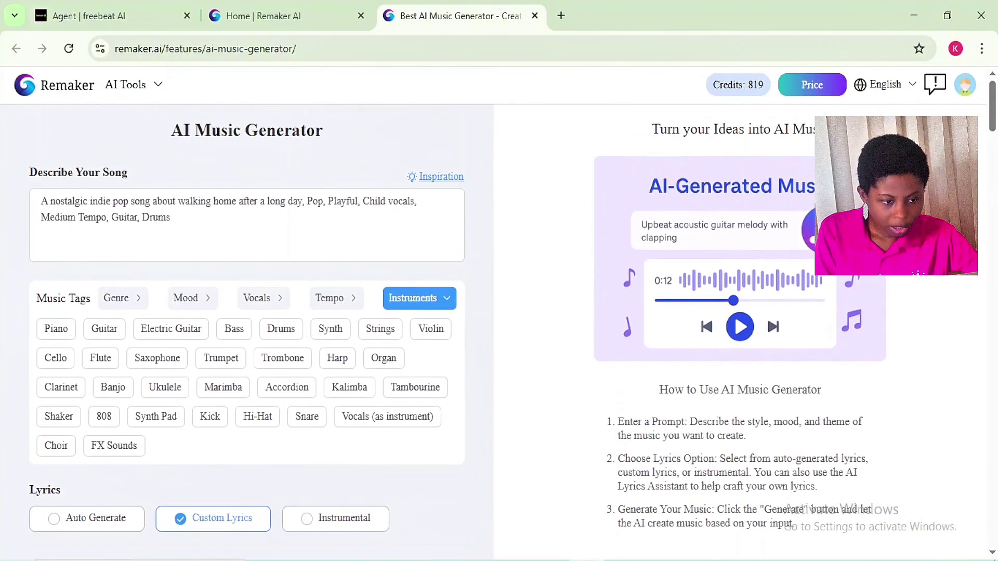
click(119, 223)
key(ctrl+a)
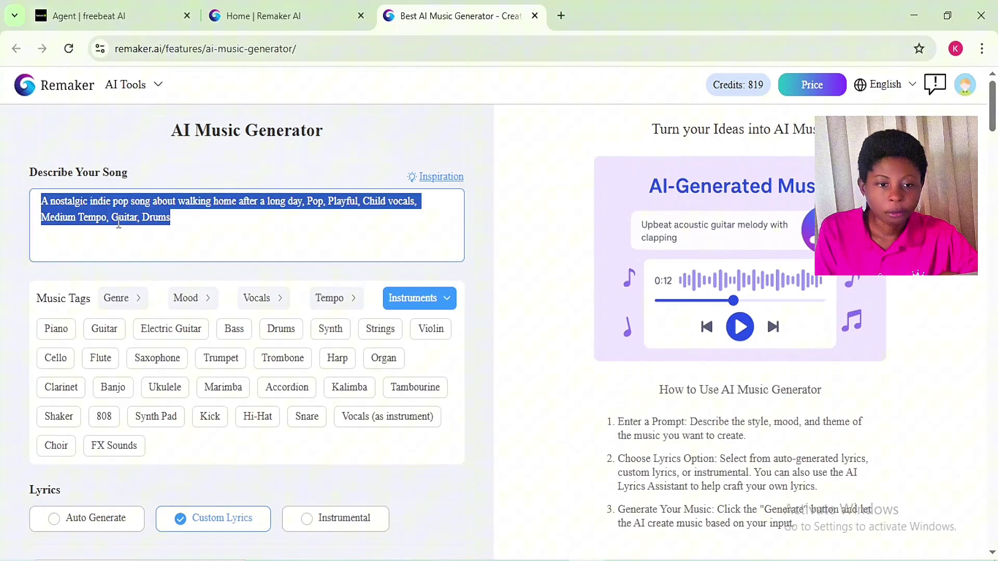
scroll(148, 348, down, 5)
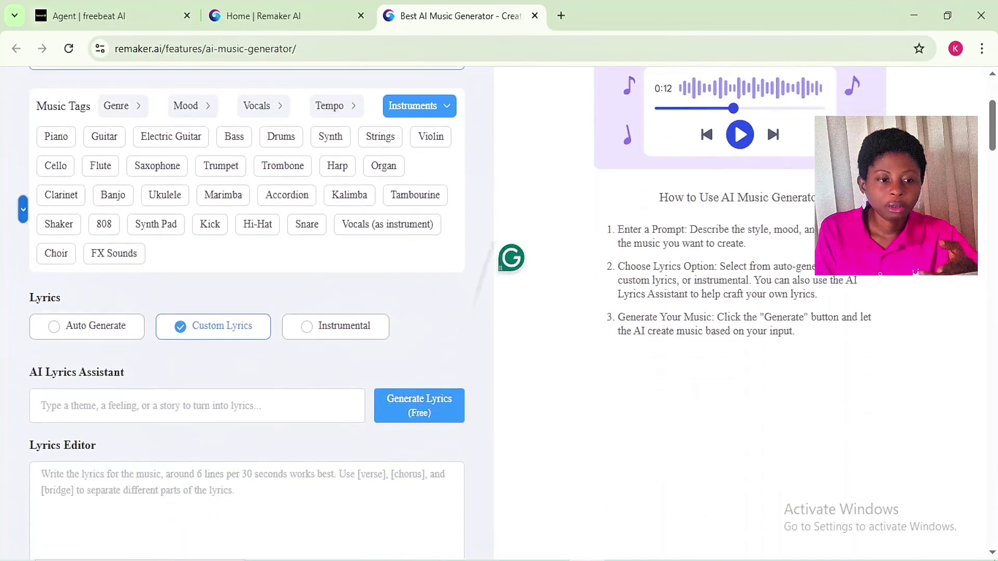
click(148, 347)
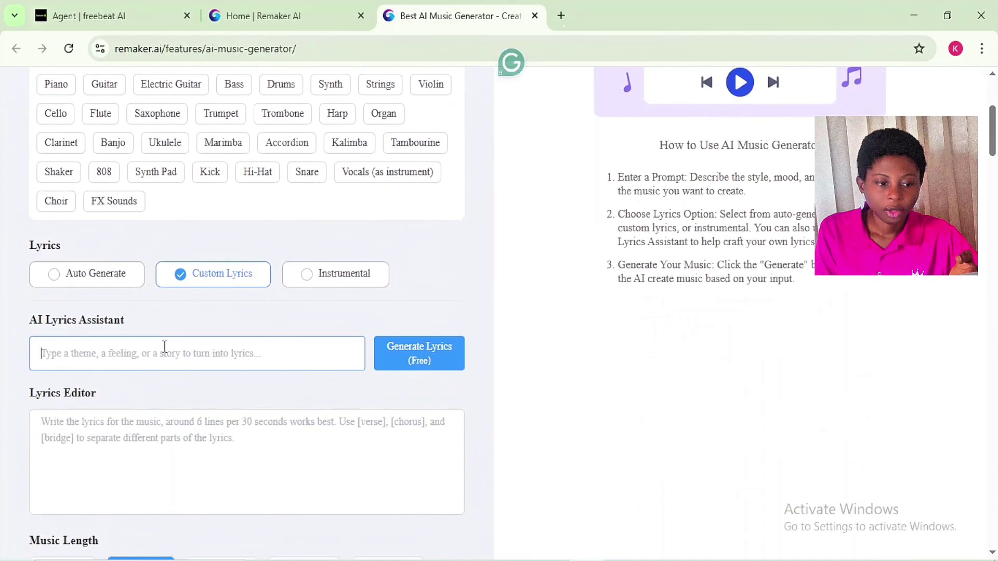
key(ctrl+v)
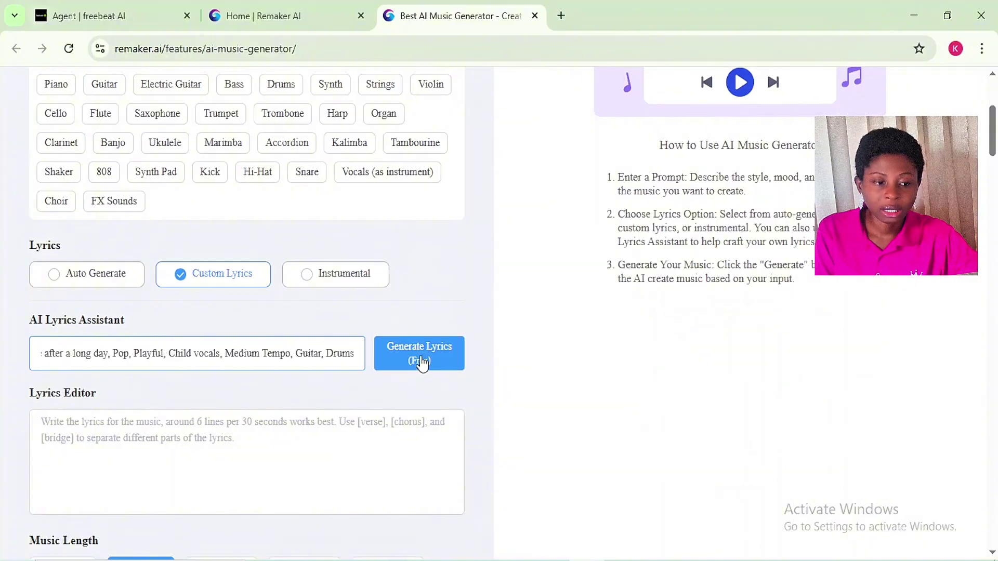
click(421, 361)
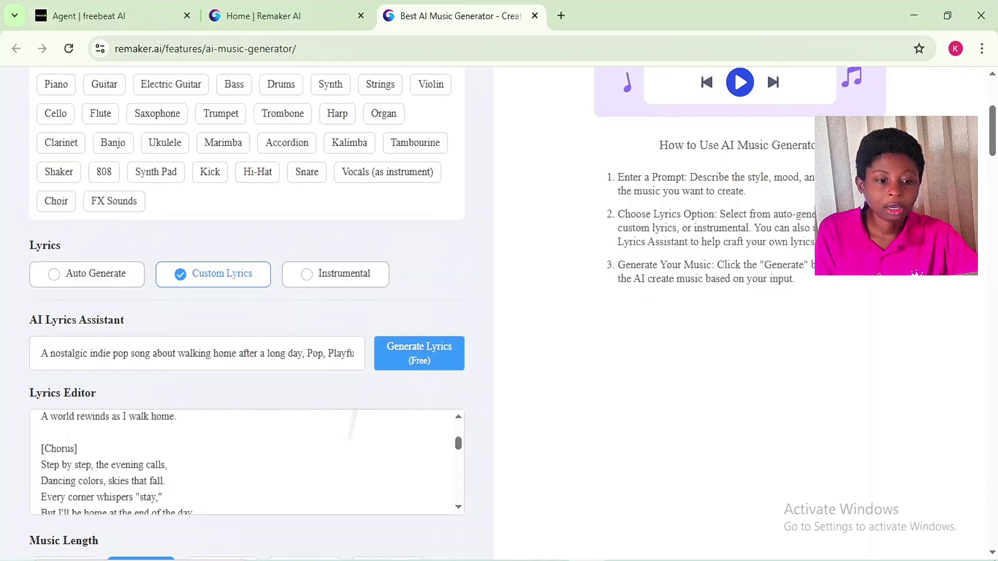
Scroll past the lyrics and the 60-second Music Length, then generate the song for free.
scroll(364, 447, down, 2)
scroll(360, 447, down, 2)
scroll(360, 447, down, 2)
scroll(359, 447, down, 2)
scroll(391, 372, down, 3)
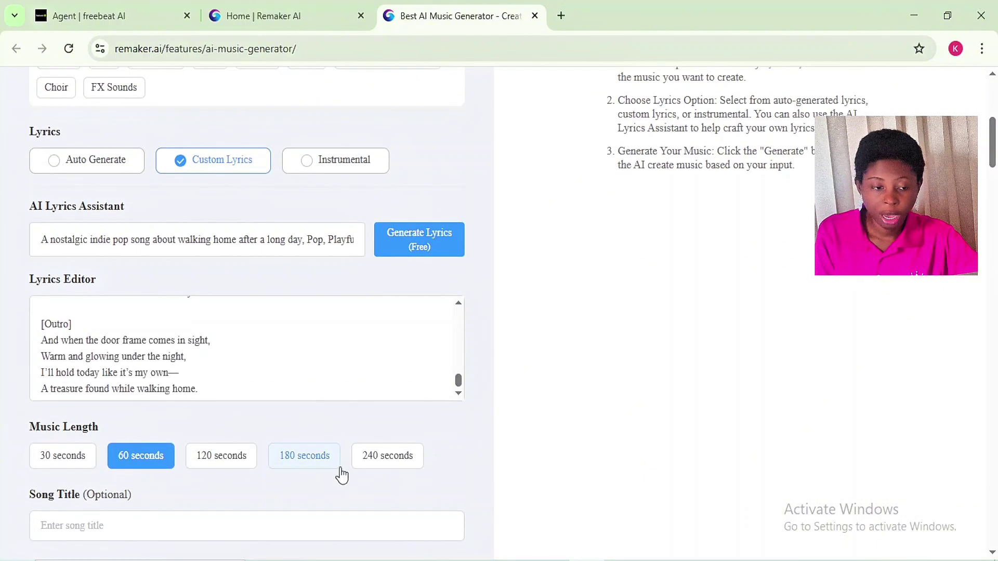
scroll(341, 472, down, 3)
scroll(305, 305, up, 3)
scroll(305, 306, up, 5)
scroll(305, 306, up, 2)
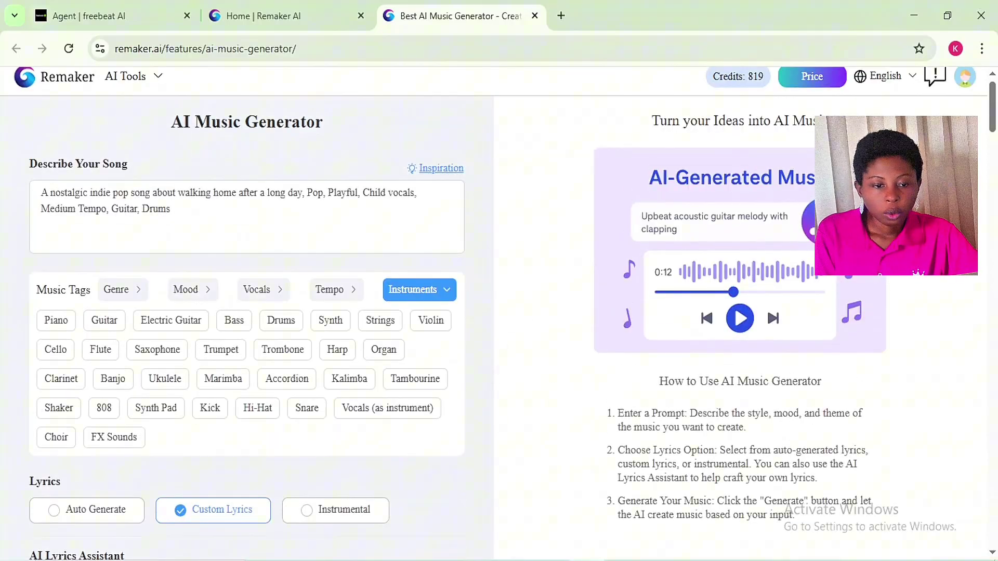
scroll(478, 384, down, 10)
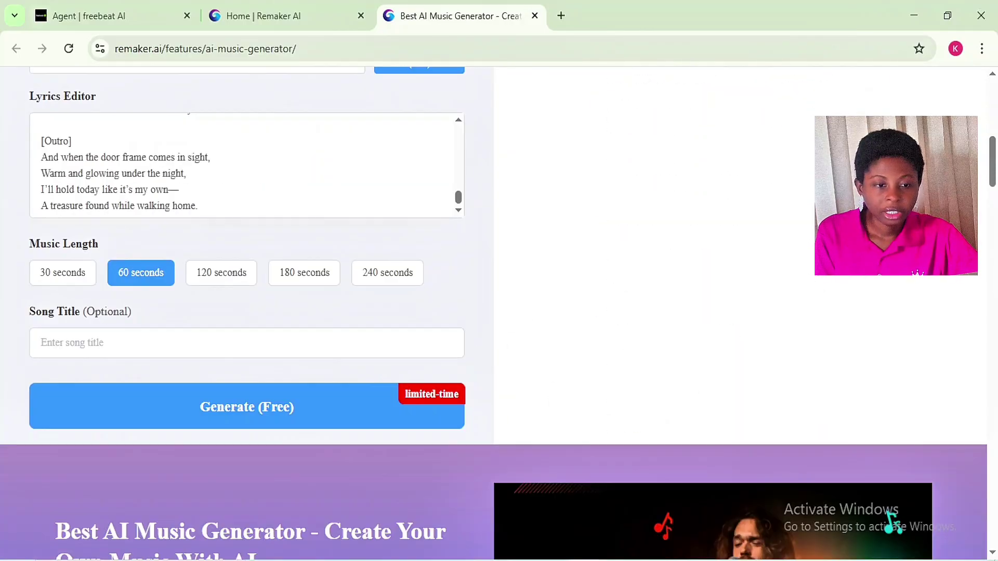
click(242, 410)
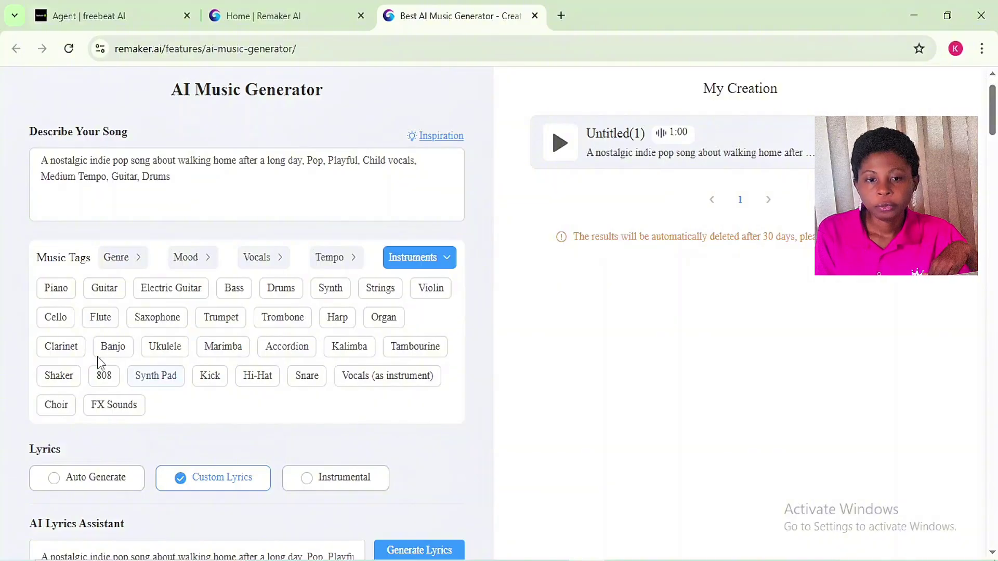
Play Untitled(1) to preview it, with the system volume turned up.
click(558, 144)
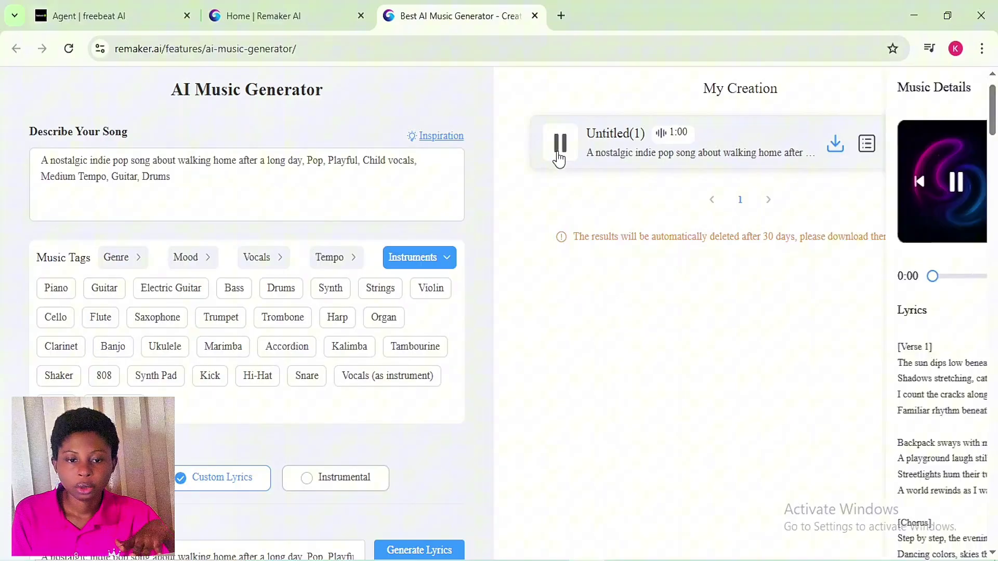
key(XF86AudioRaiseVolume)
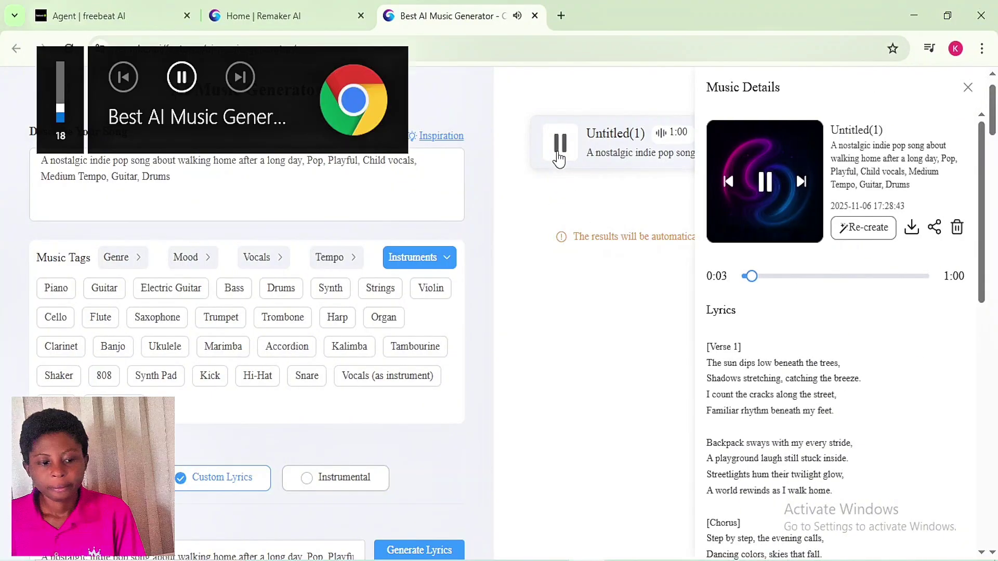
key(XF86AudioRaiseVolume)
key(XF86AudioRaiseVolume)
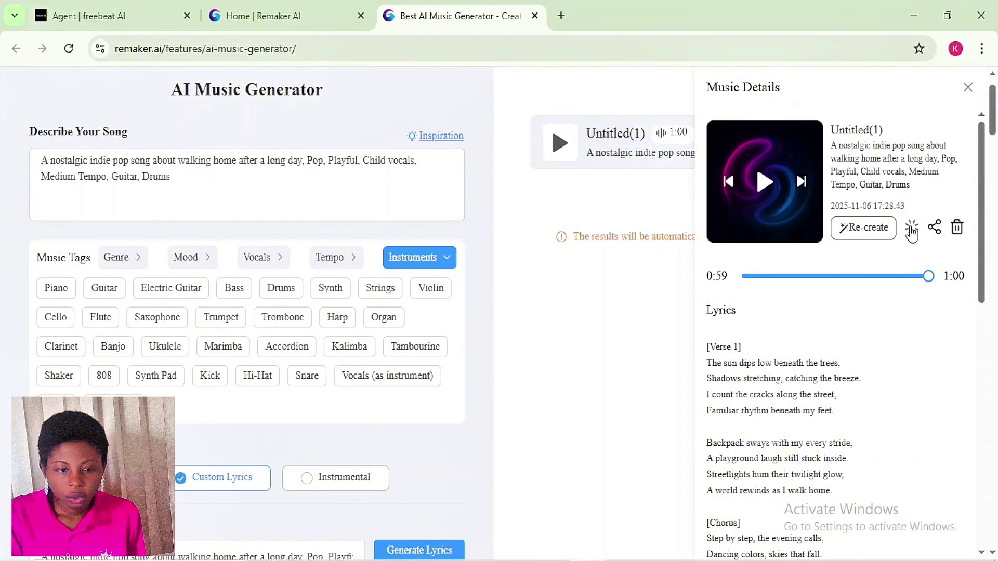
Download Untitled(1) as an MP3 and dismiss the choose-an-app prompt.
click(912, 229)
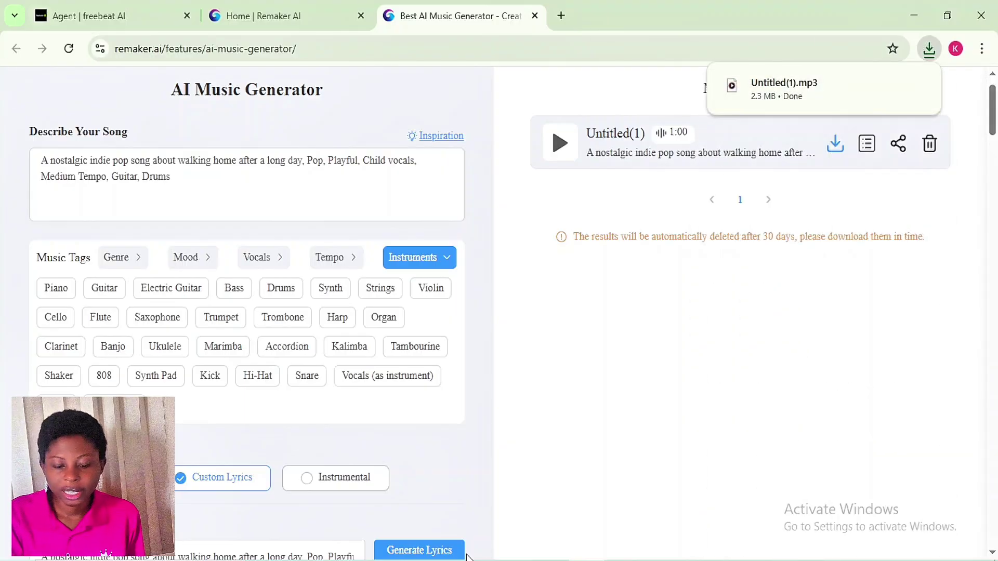
click(853, 89)
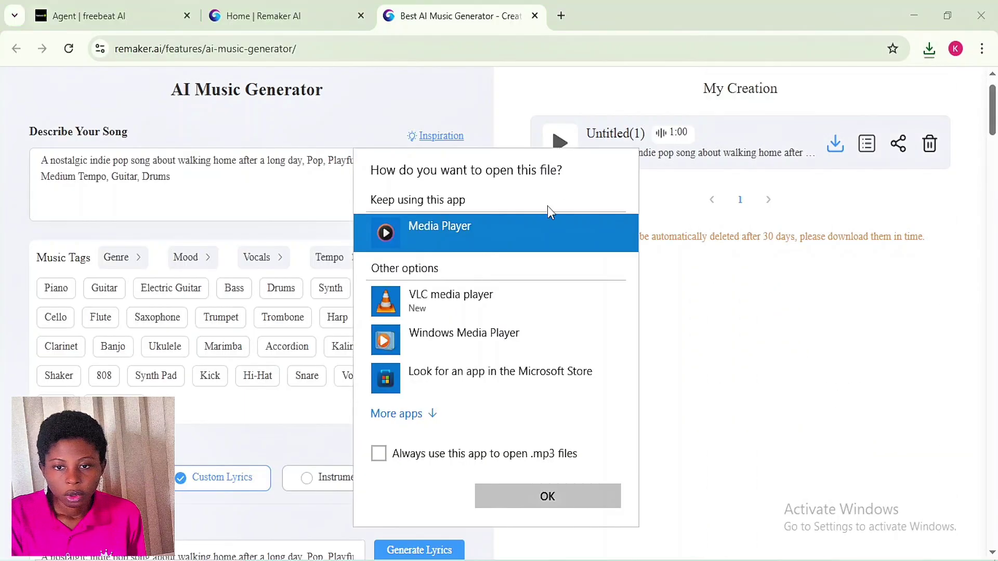
click(719, 328)
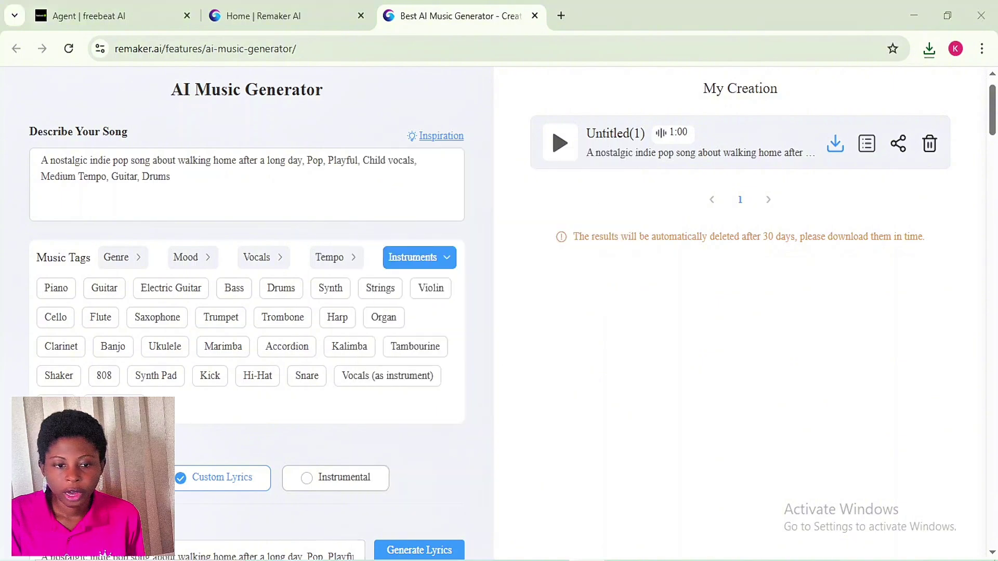
In the Downloads folder, rename the Untitled(1) MP3 to 'Freebeat ai music'.
key(super+e)
click(70, 201)
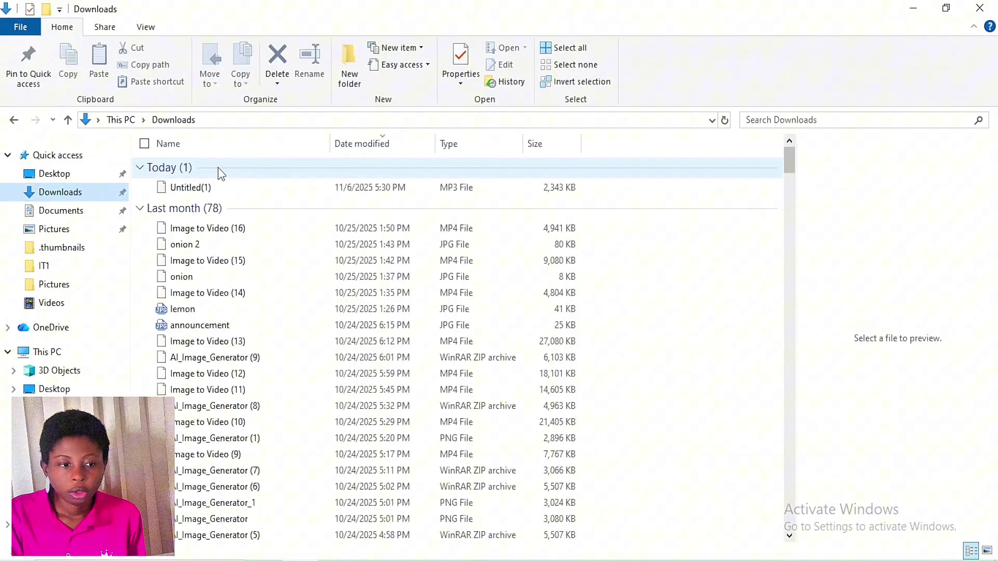
right_click(229, 184)
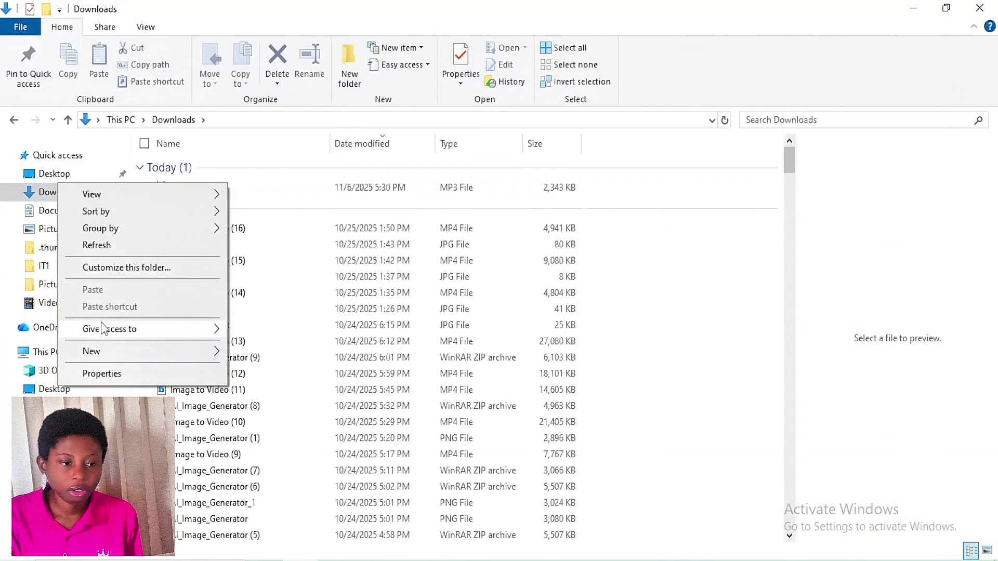
click(264, 192)
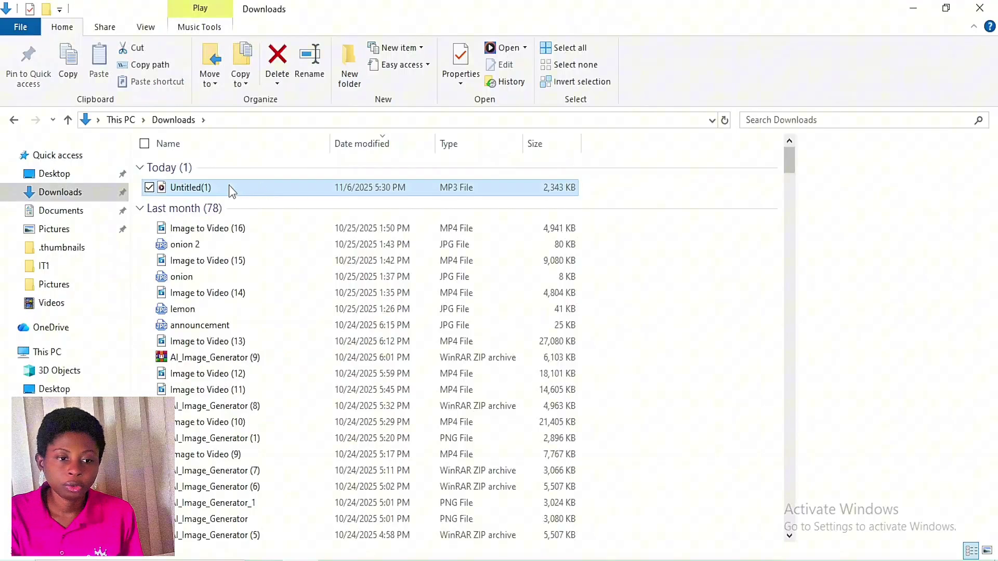
right_click(214, 188)
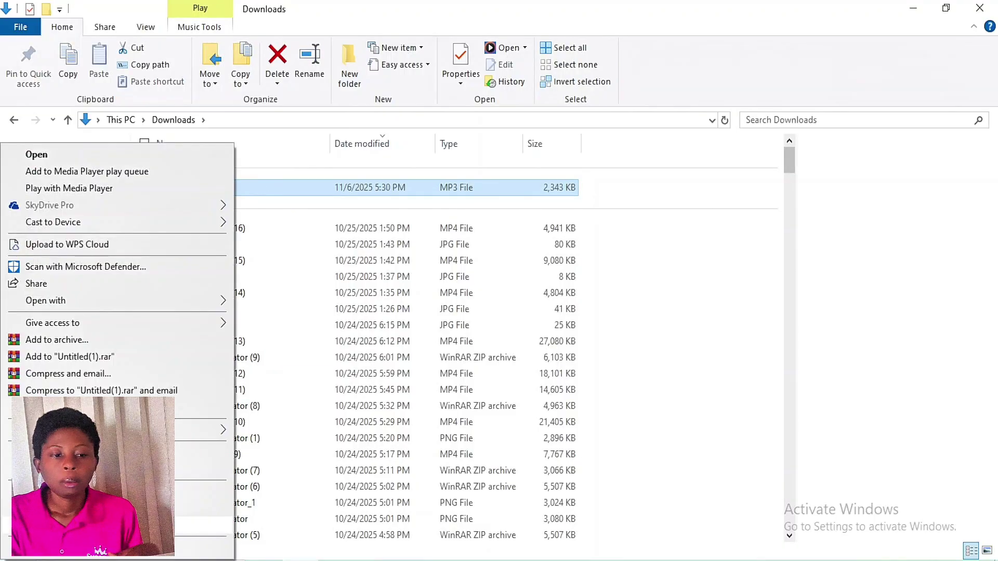
click(78, 525)
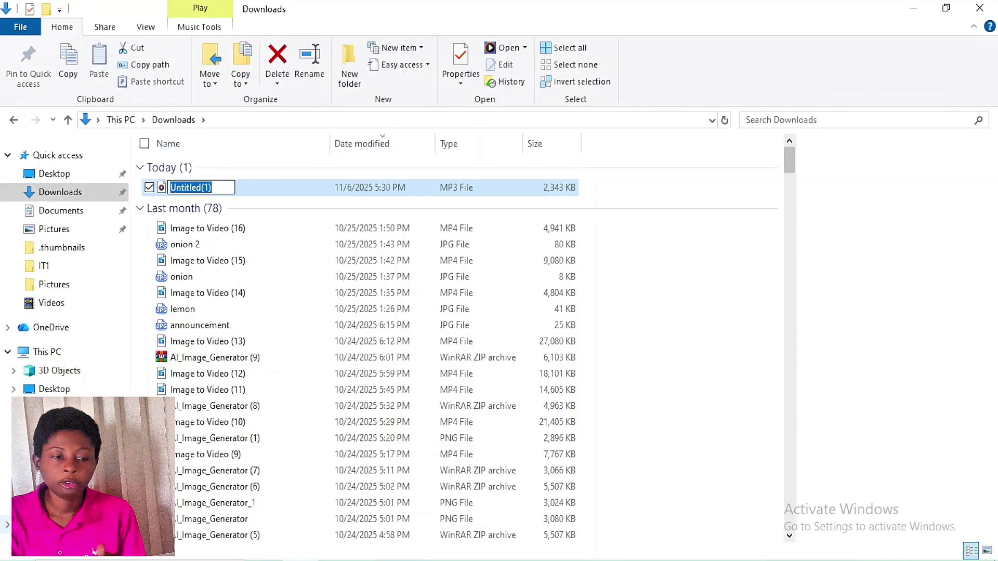
text(Freebeat m)
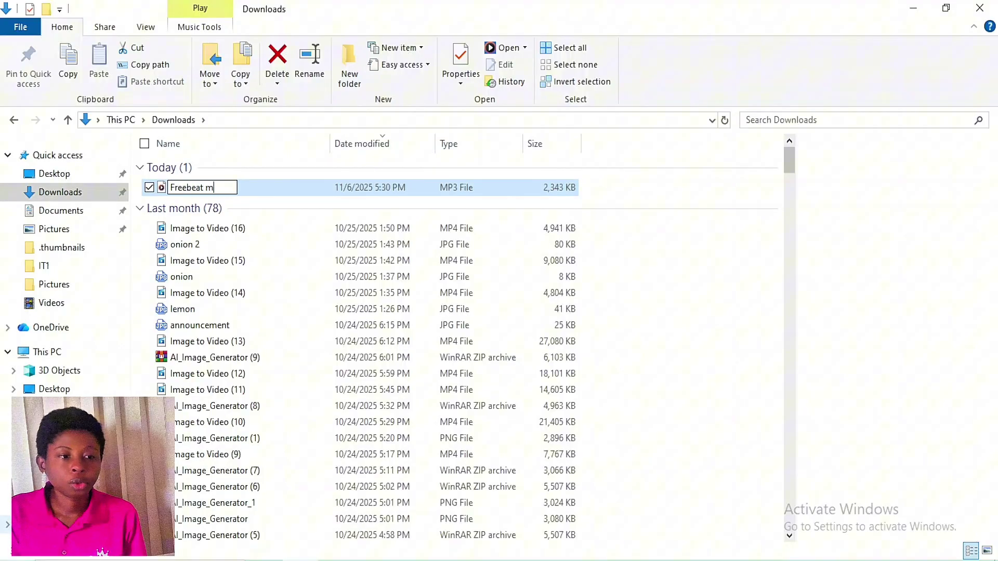
key(BackSpace)
text(ai music)
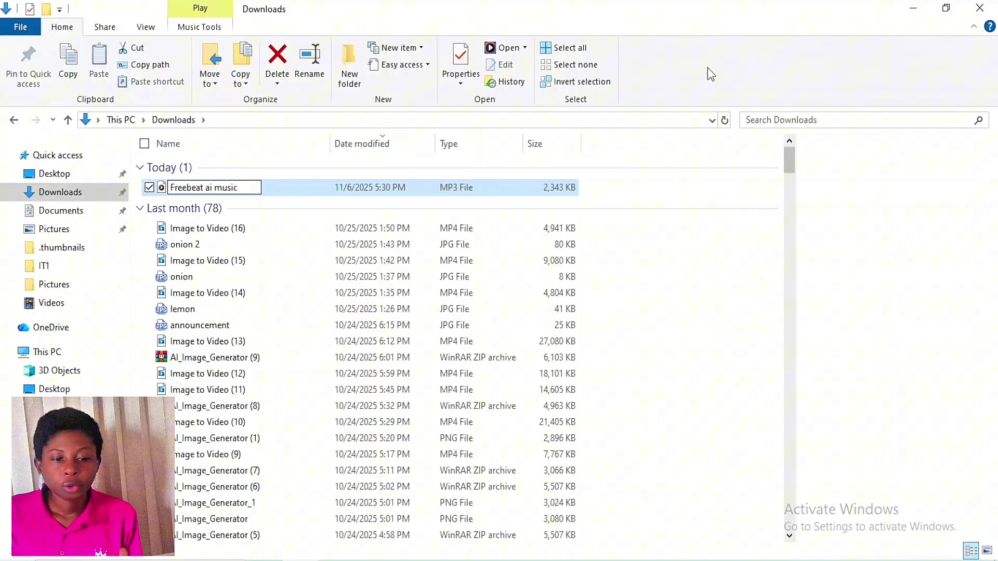
key(Return)
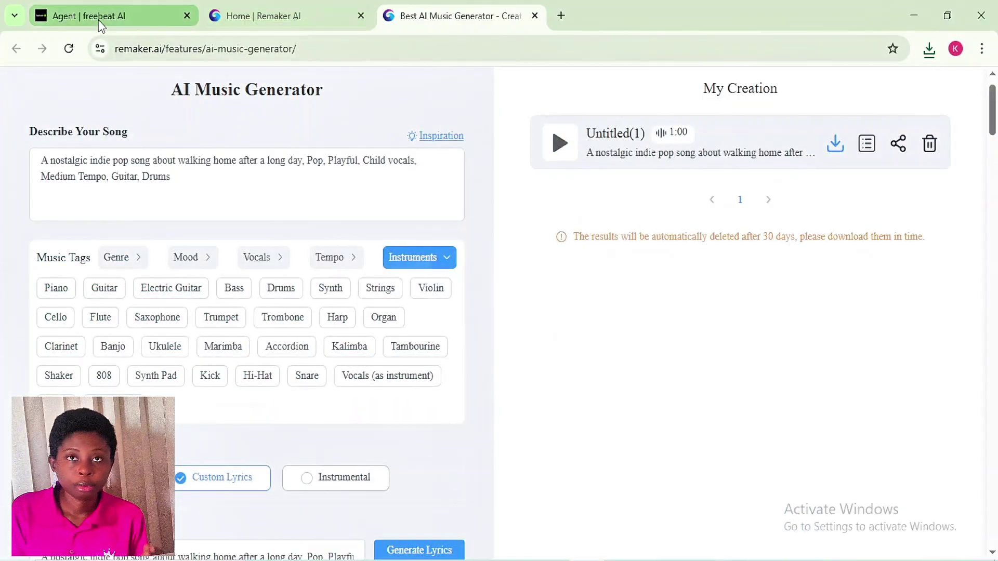
Paste the nostalgic walking-home song description into the freebeat.ai Music Video prompt.
click(102, 16)
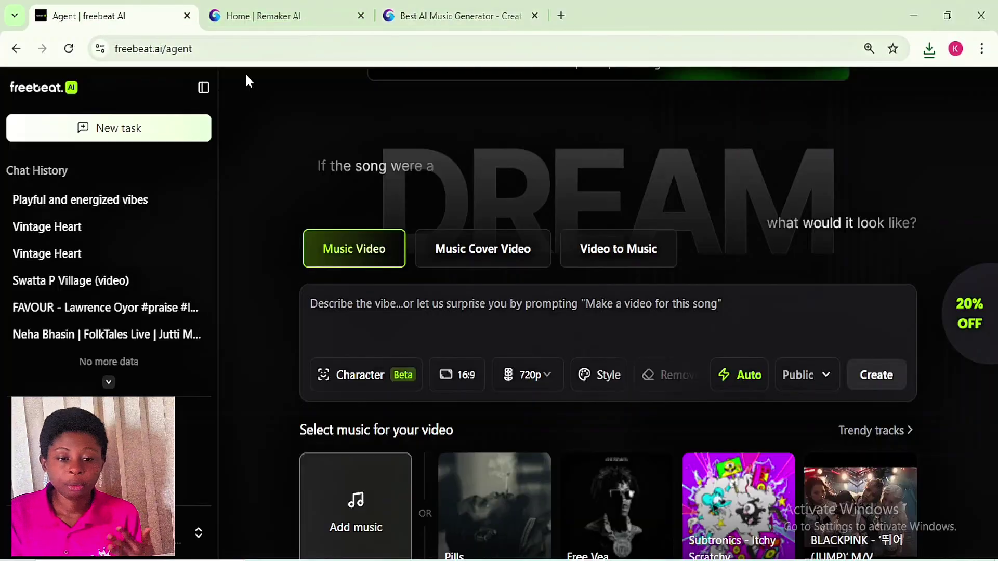
click(366, 313)
text(A nostalgic indie pop song about walking home after a long day, Pop, Playful, Child vocals, Medium Tempo, Guitar, Drums)
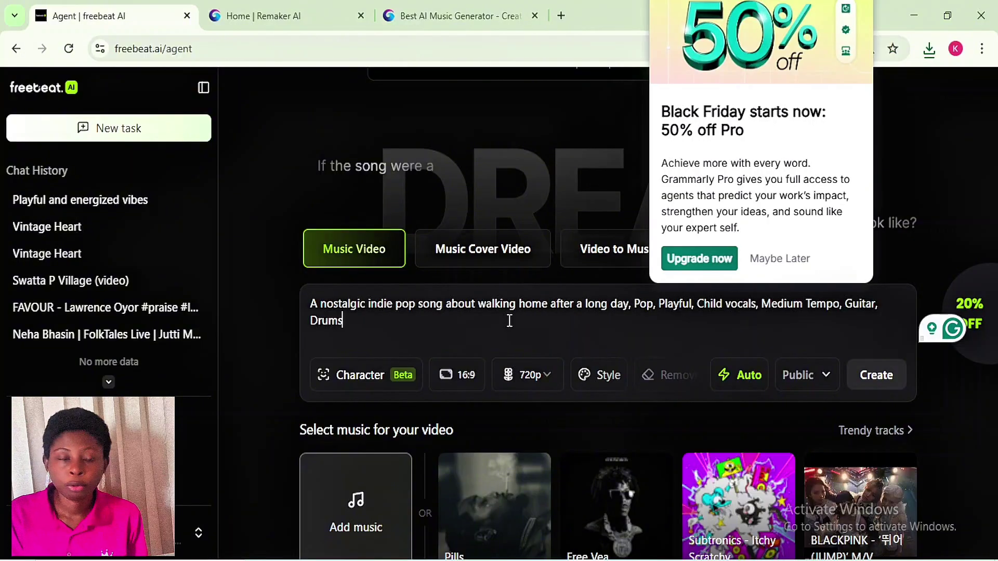
click(944, 166)
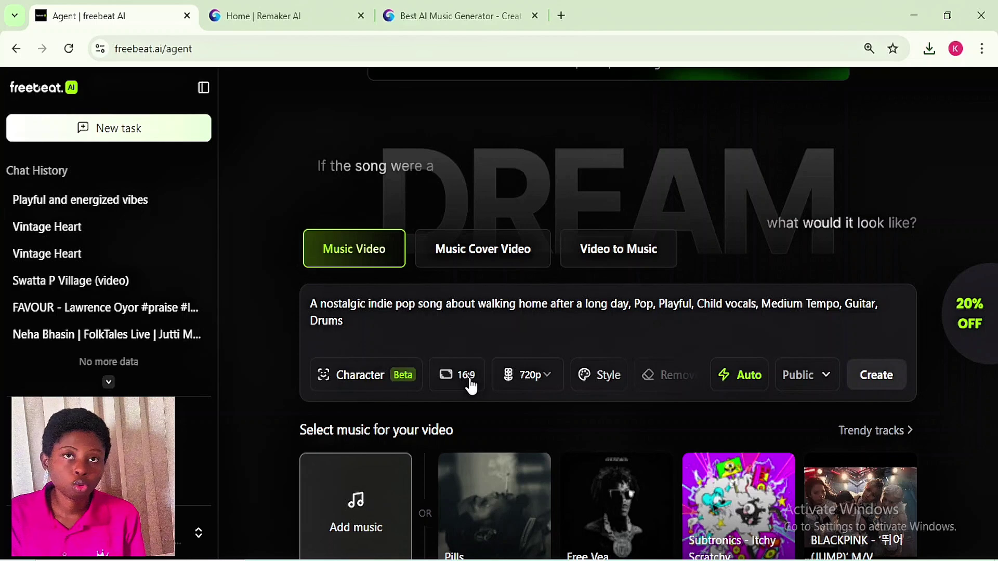
Look through the cast Character options, then close them.
click(360, 380)
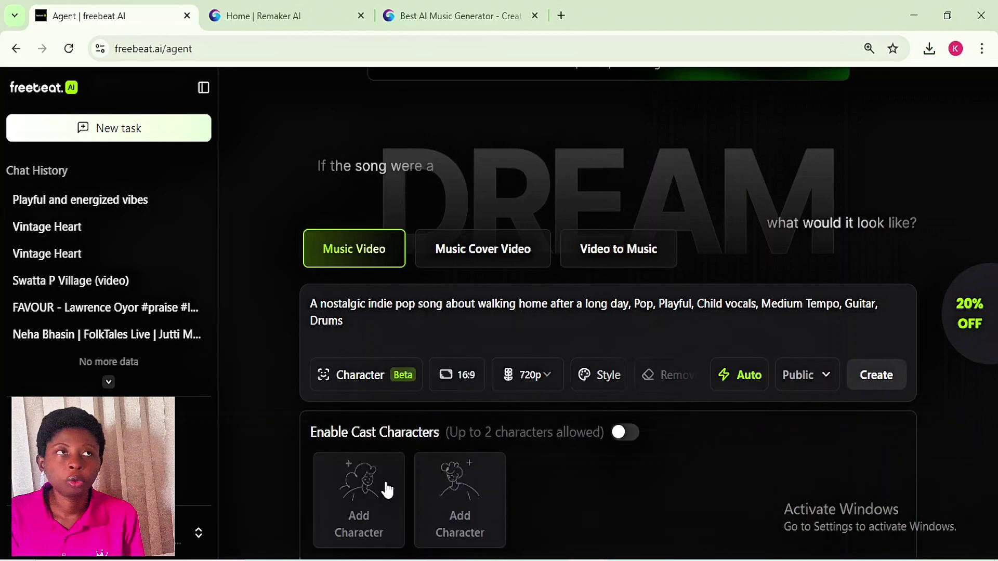
scroll(366, 509, down, 3)
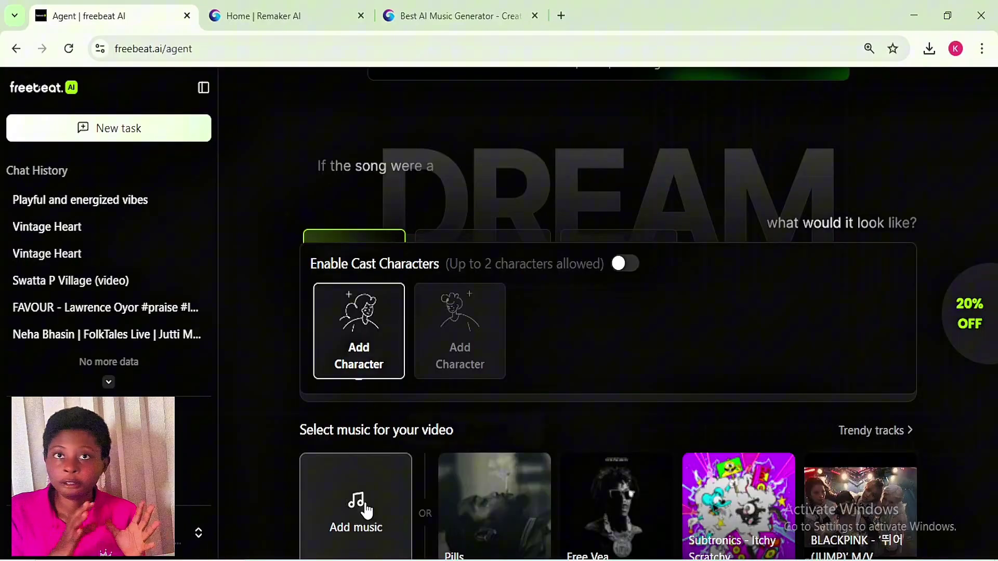
scroll(361, 508, up, 2)
click(284, 429)
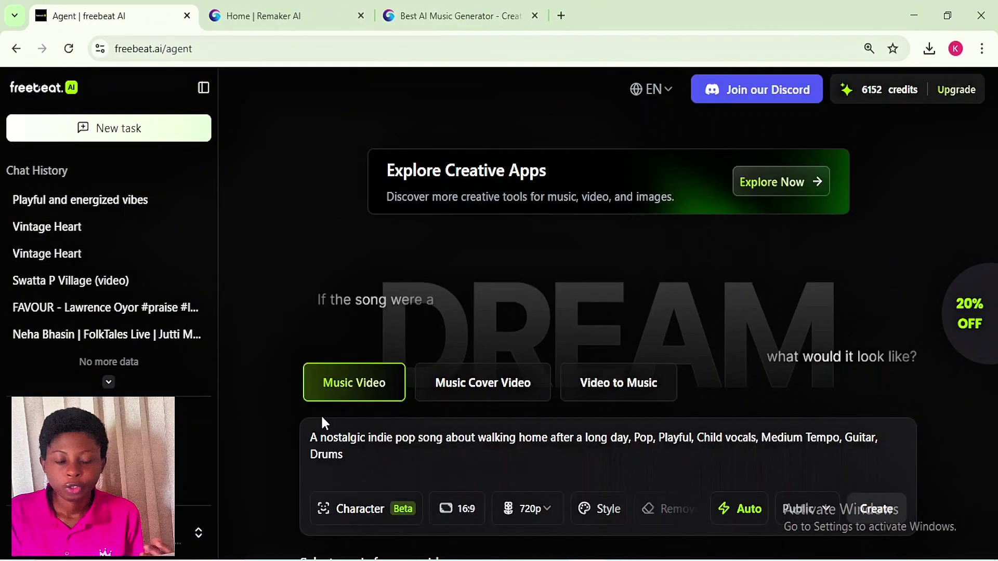
scroll(503, 247, down, 2)
scroll(503, 183, down, 1)
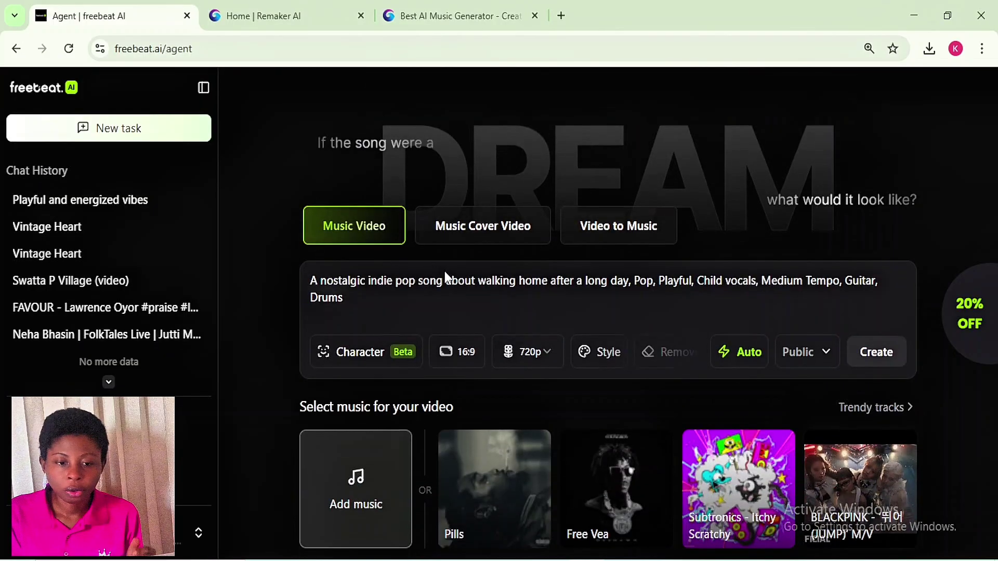
Keep the 16:9 aspect ratio and set the video resolution to 1080p.
click(464, 352)
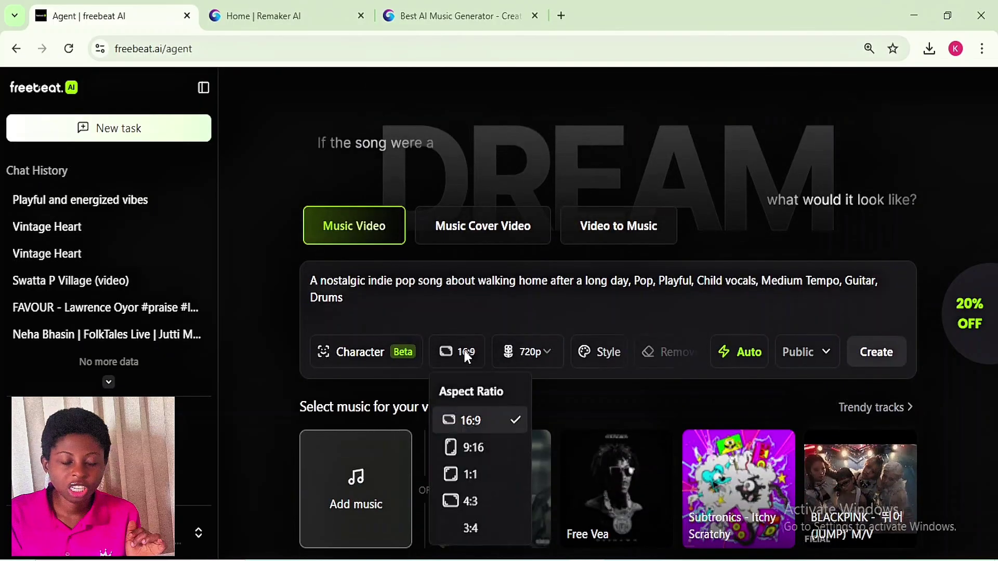
click(470, 421)
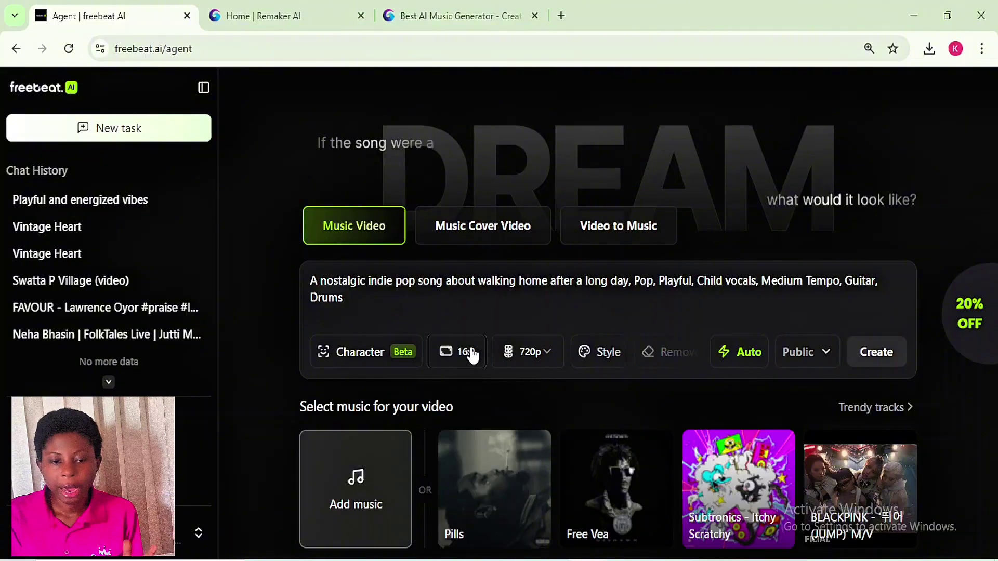
click(533, 353)
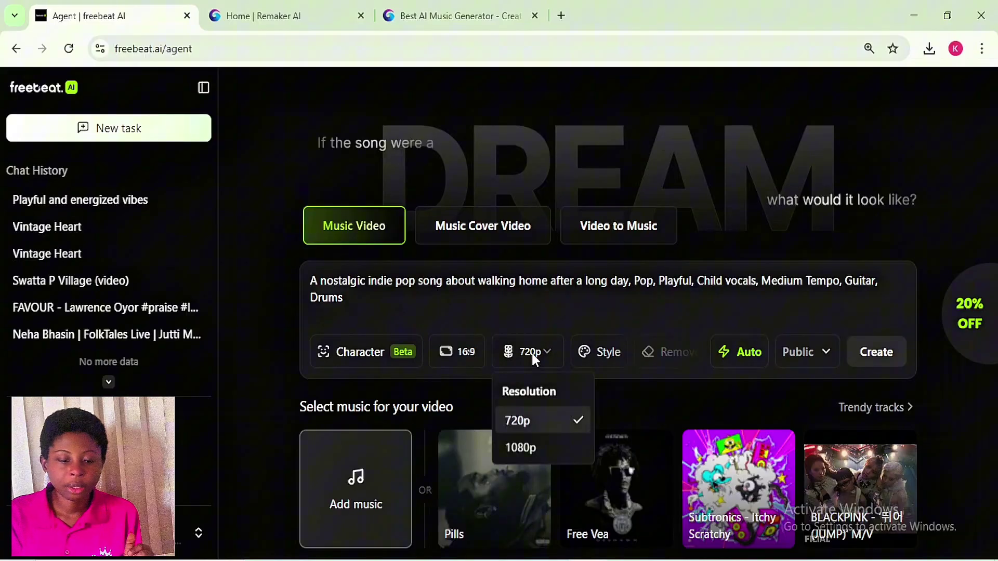
click(529, 448)
Browse the video style list and choose Claymation as the visual style.
click(602, 352)
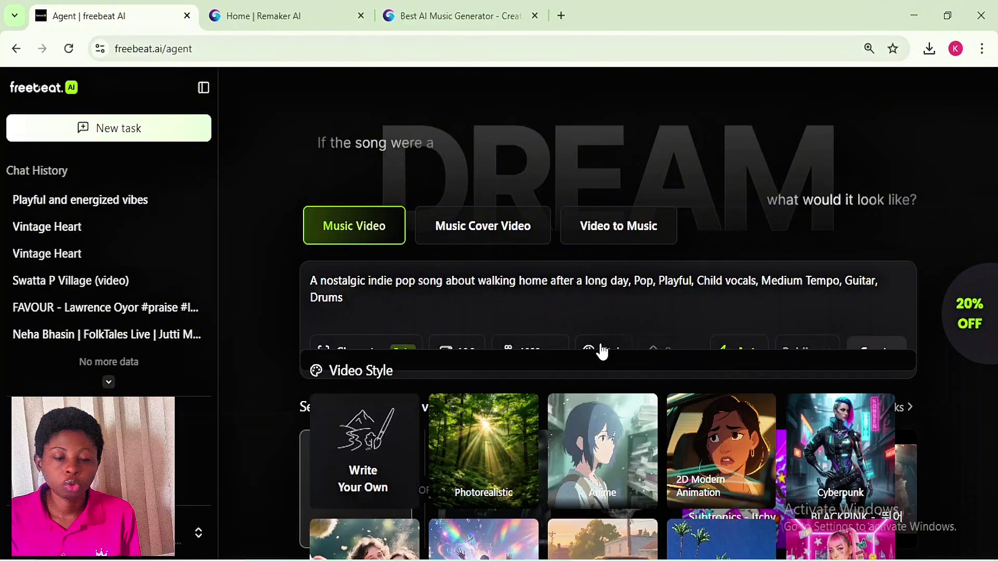
scroll(543, 347, down, 1)
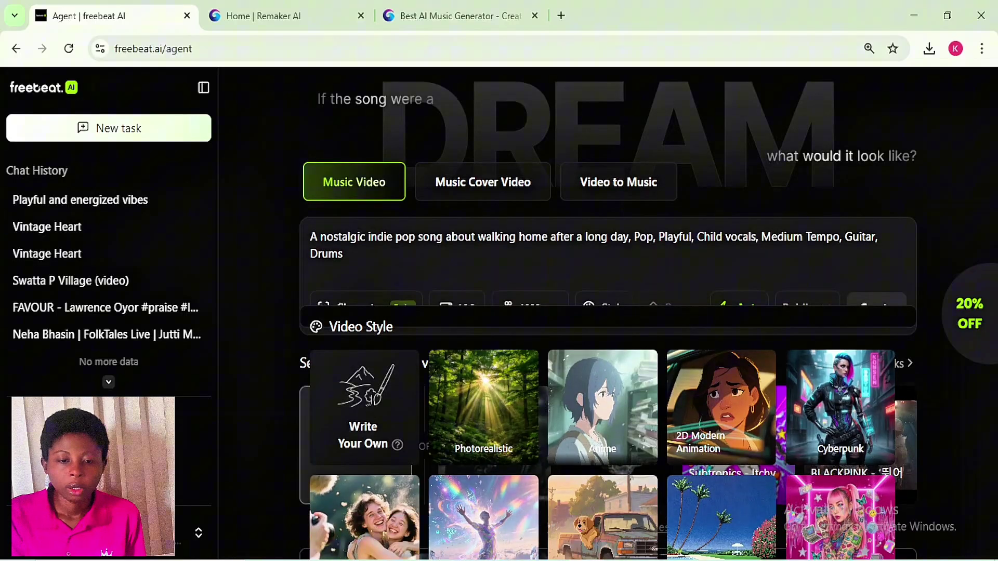
scroll(749, 390, down, 3)
scroll(748, 389, down, 1)
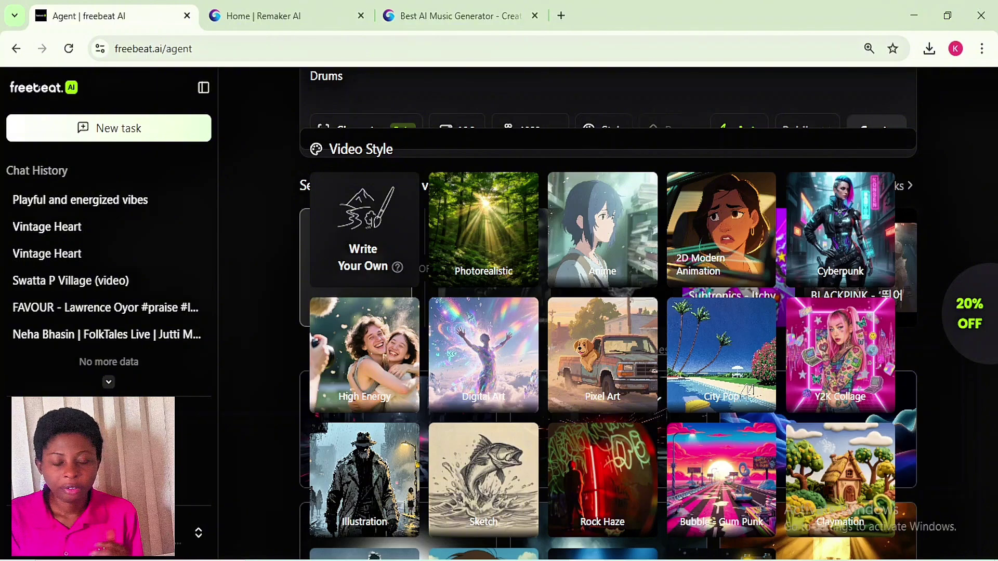
scroll(608, 312, down, 2)
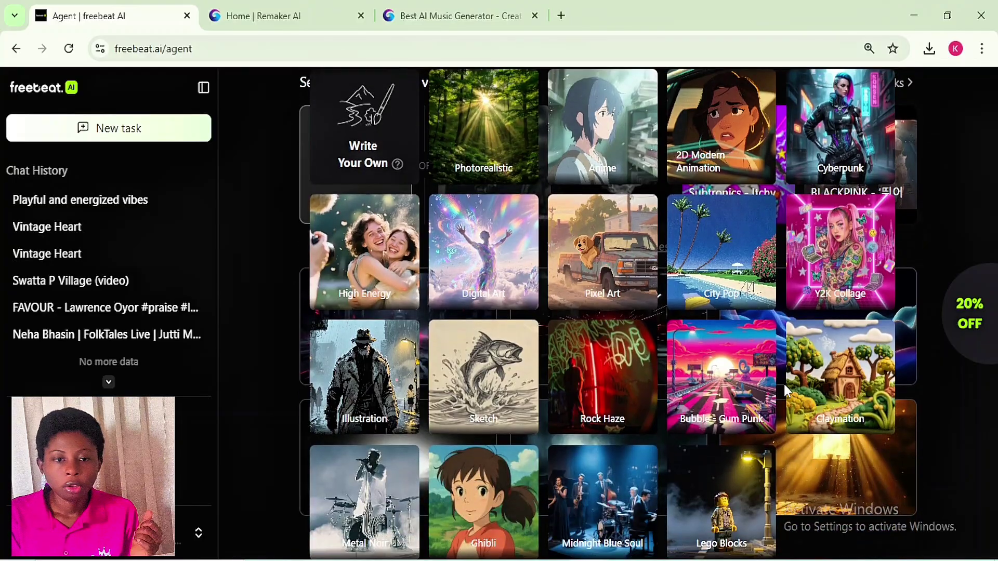
click(843, 394)
mouse_move(397, 370)
scroll(393, 367, up, 4)
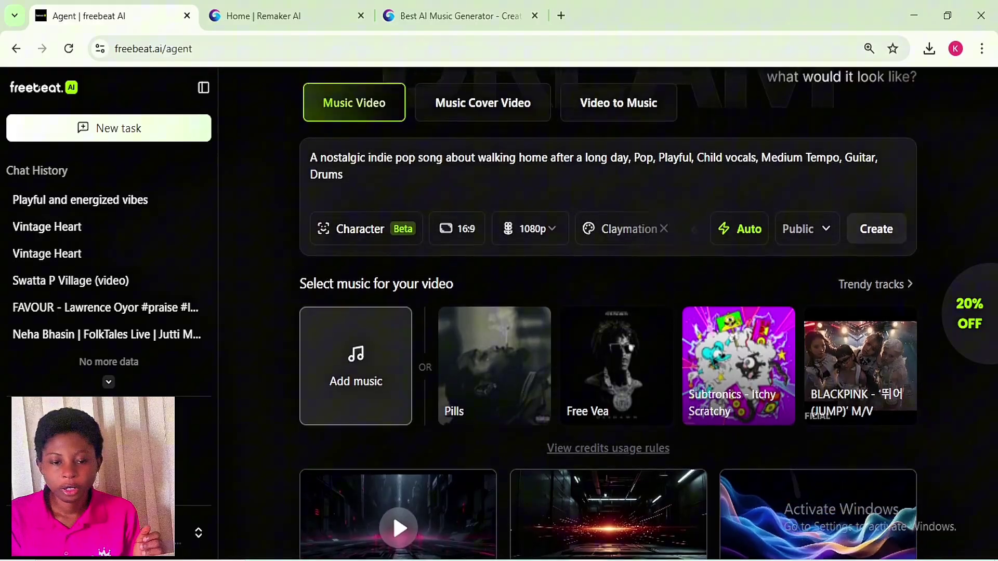
scroll(457, 357, up, 1)
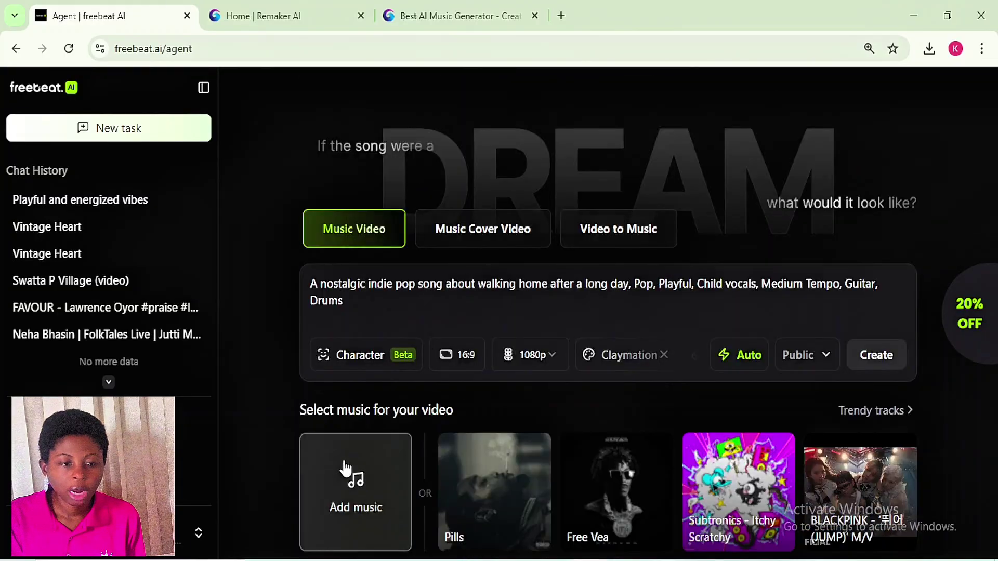
Upload 'Freebeat ai music' from Downloads as the music video's soundtrack.
click(353, 482)
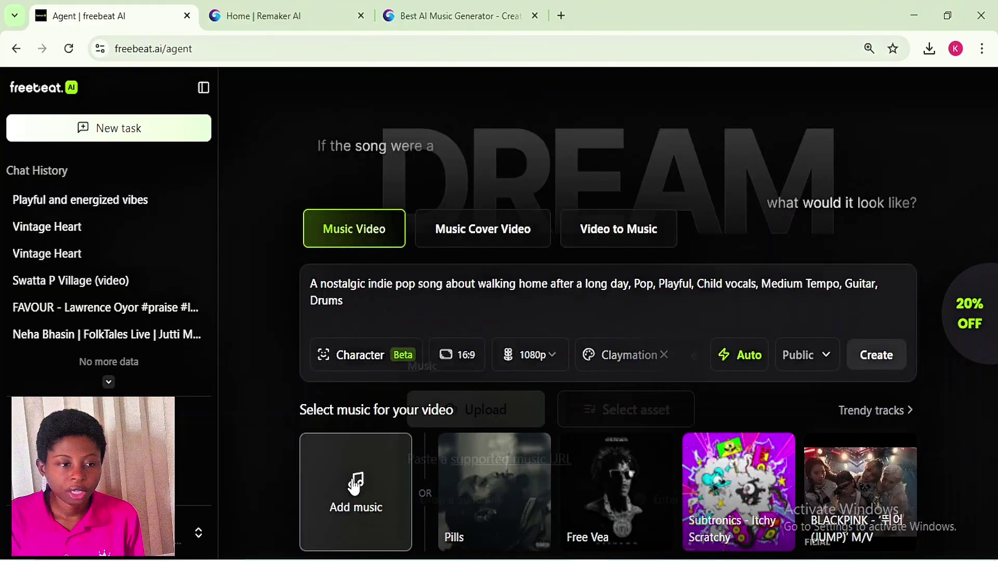
click(500, 406)
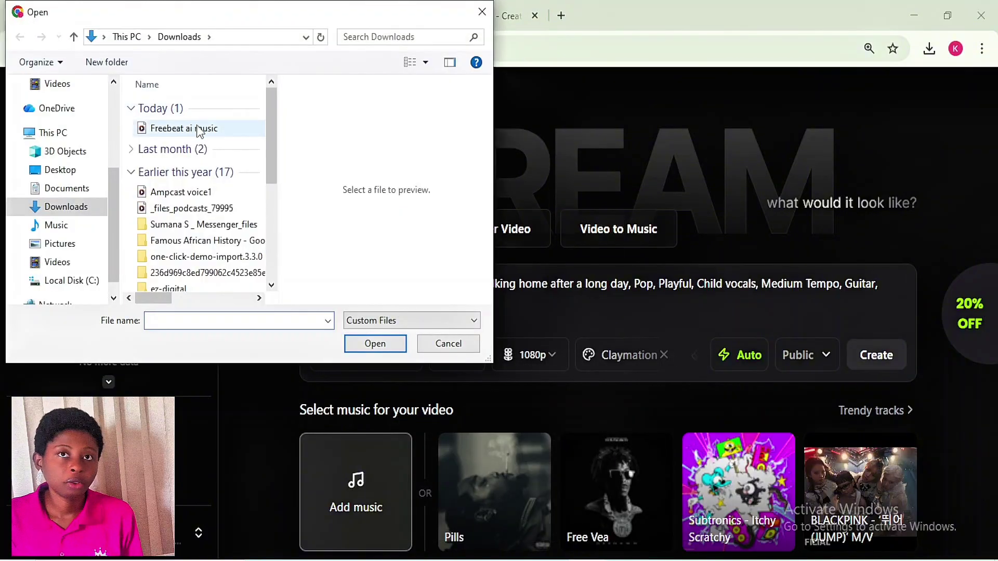
click(199, 129)
click(374, 344)
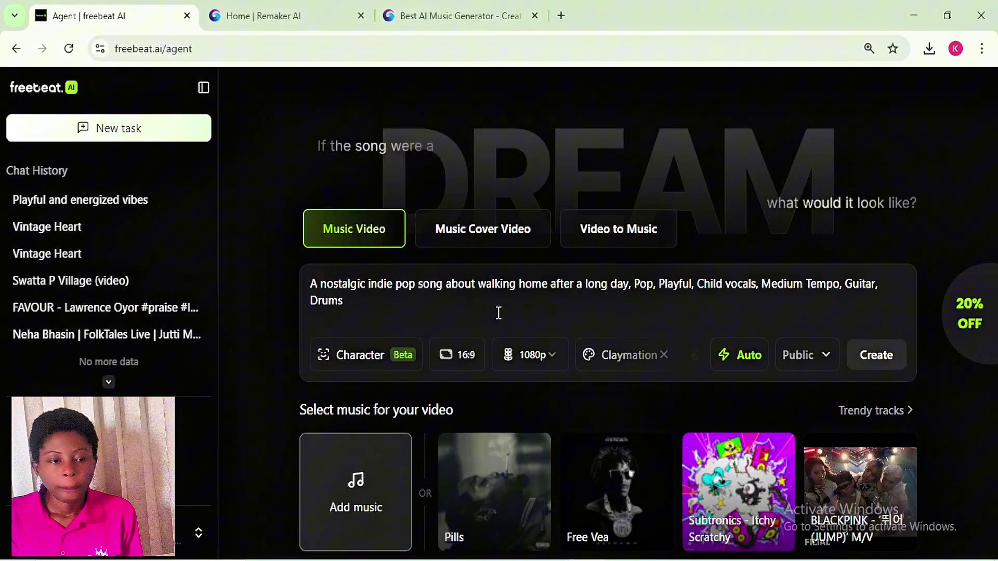
scroll(498, 312, down, 3)
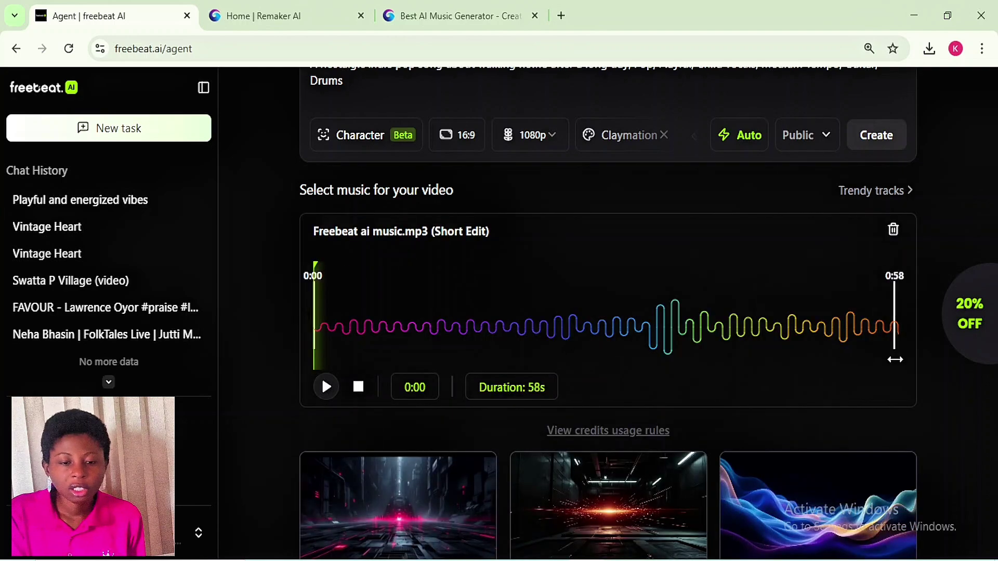
Try stretching the music selection past 15 seconds and move playback toward the track end.
drag(462, 326, 903, 361)
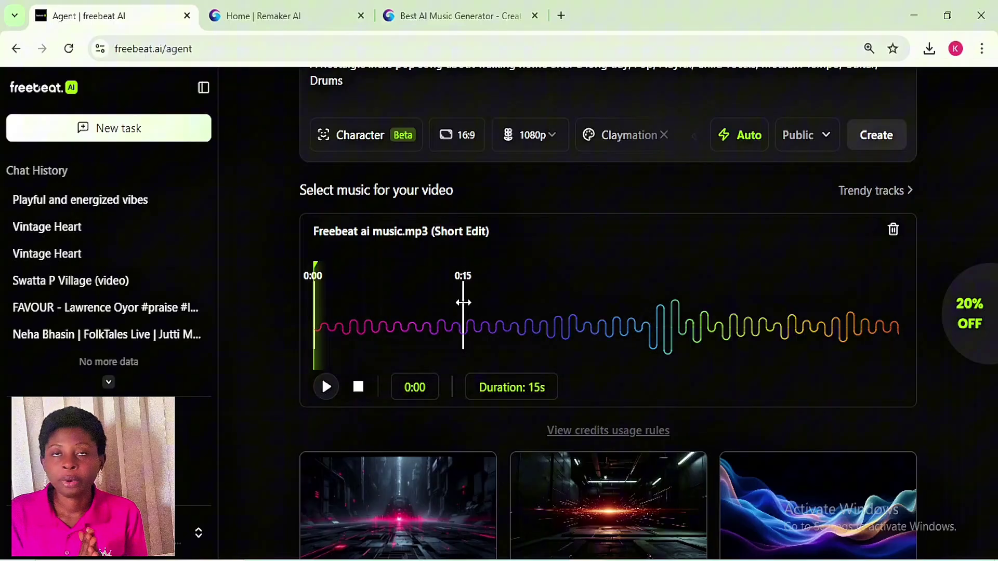
drag(463, 302, 903, 335)
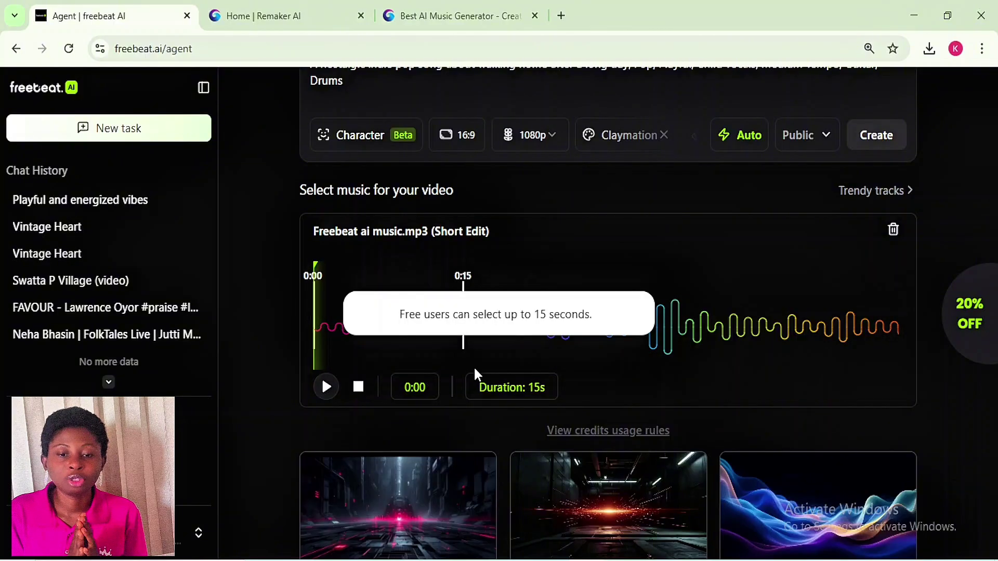
click(464, 285)
drag(466, 288, 514, 296)
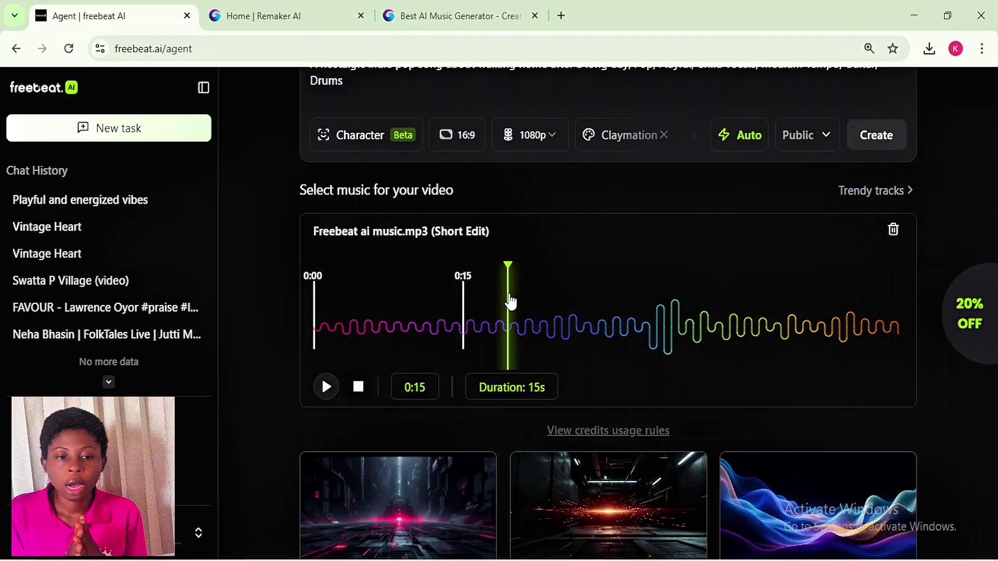
scroll(512, 226, up, 7)
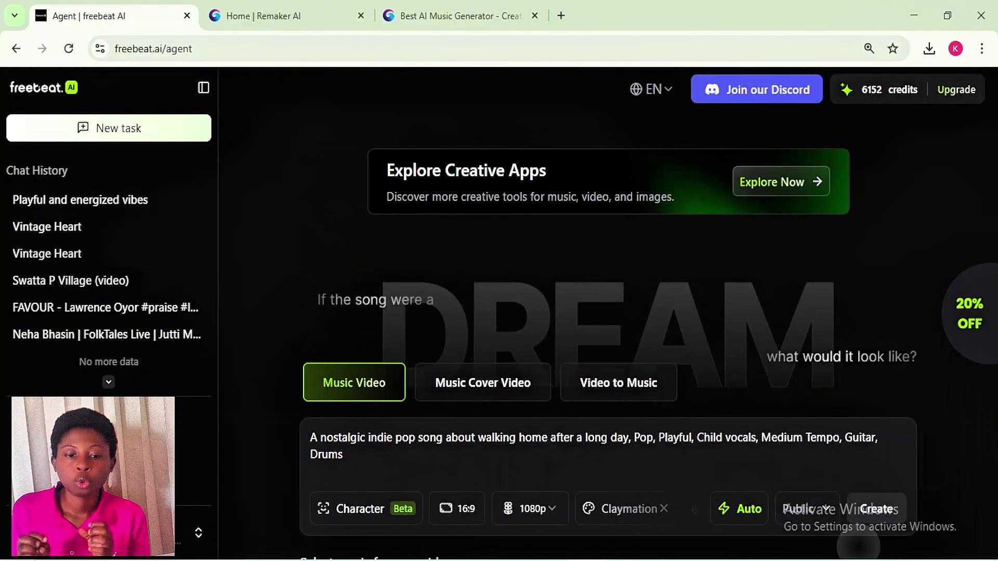
scroll(503, 341, down, 6)
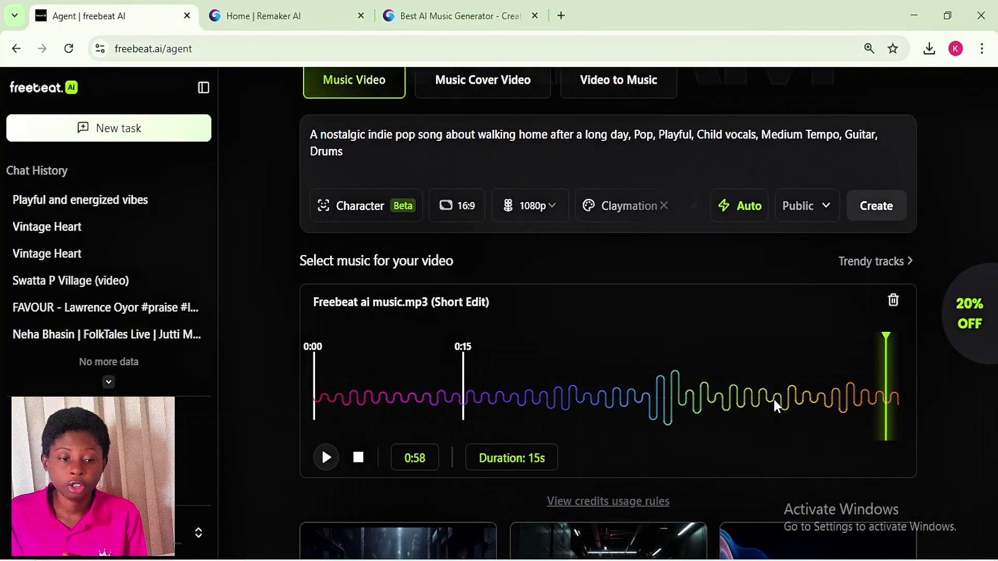
drag(886, 396, 883, 397)
right_click(925, 399)
key(Escape)
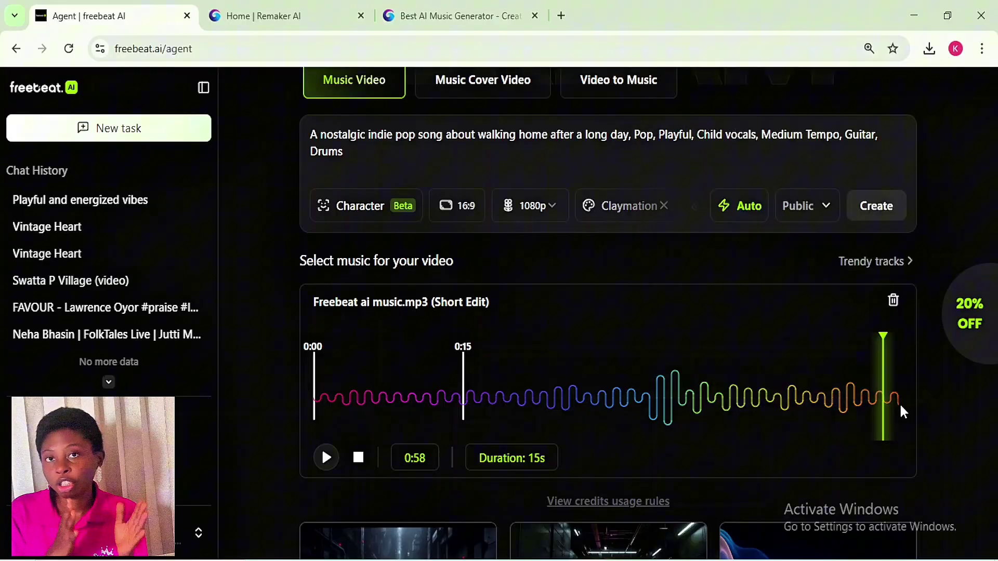
click(902, 412)
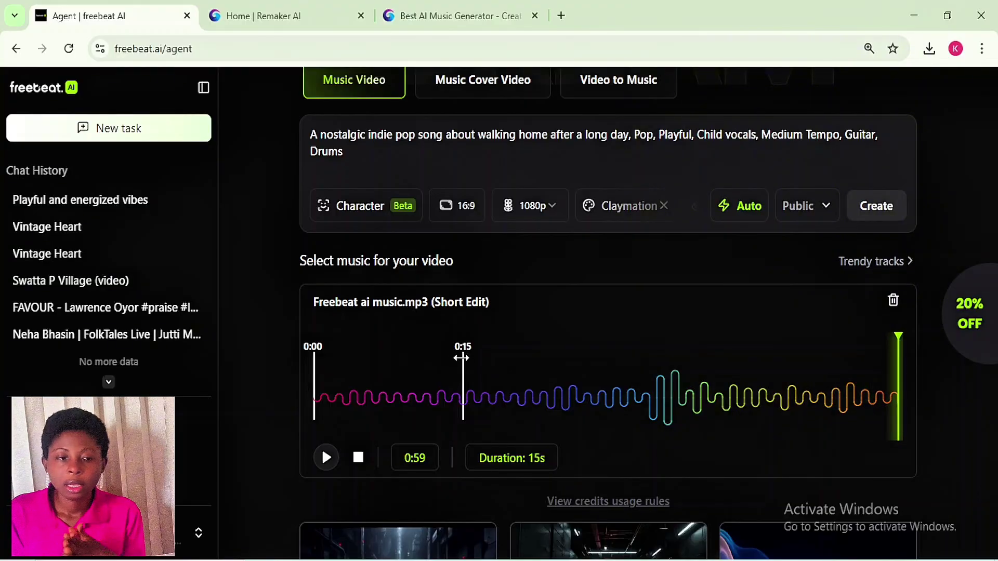
Shift the 15-second selection through 0:07–0:22 and 0:10–0:25 to 0:23–0:38 while previewing.
drag(455, 347, 731, 372)
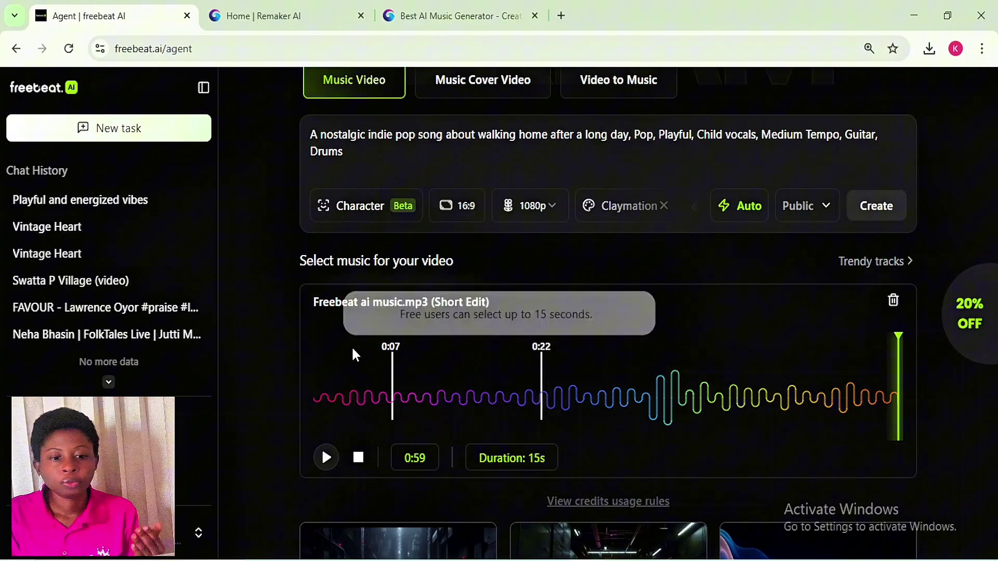
drag(430, 387, 460, 388)
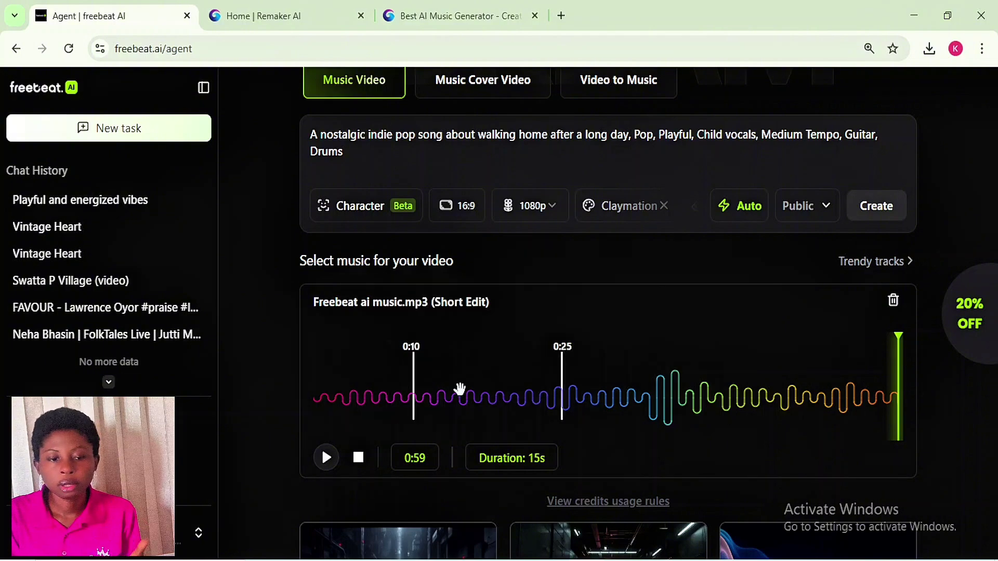
click(328, 460)
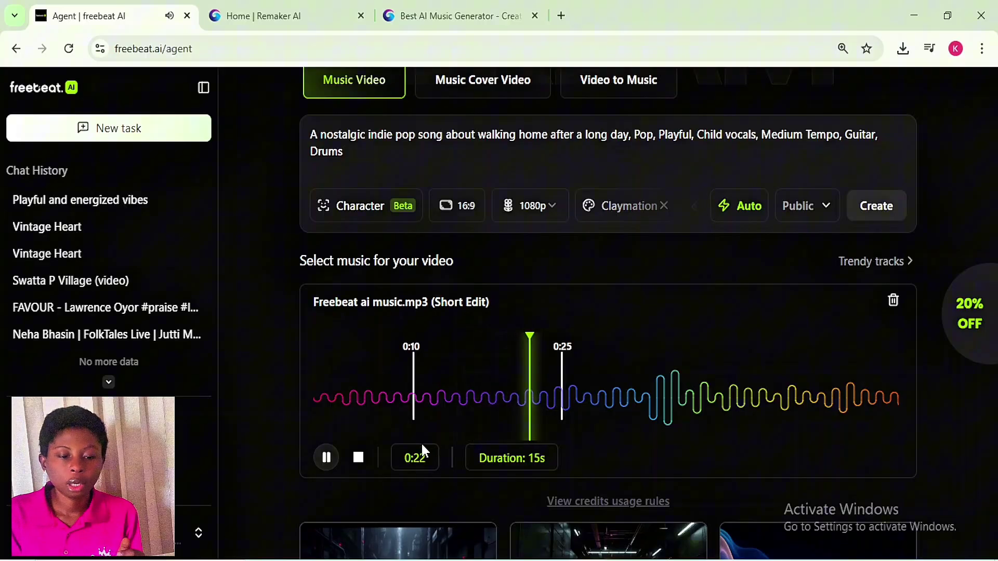
drag(482, 371, 615, 392)
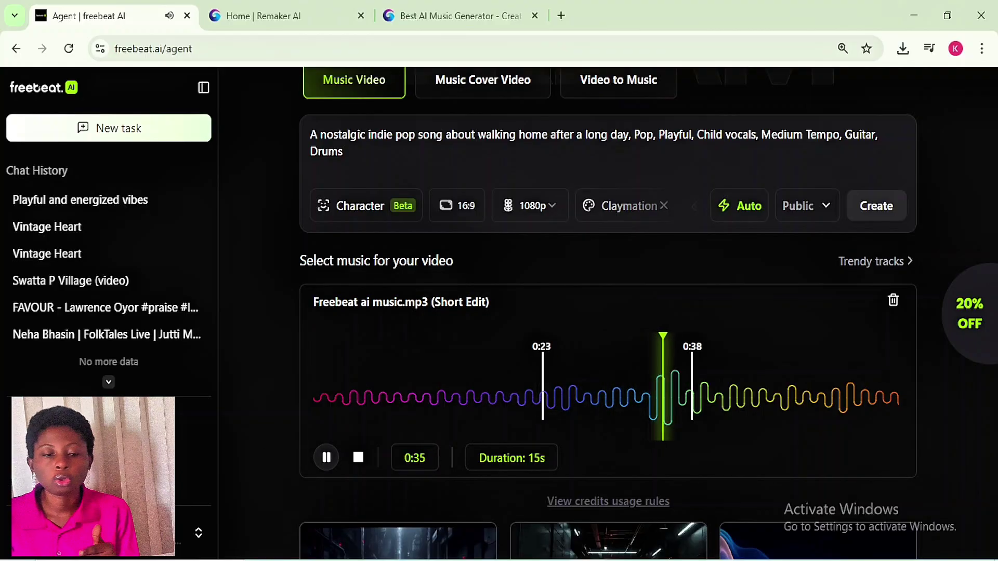
click(826, 395)
Preview the 0:23–0:38 section, jumping back a few seconds, then stop playback.
scroll(826, 395, up, 3)
scroll(676, 338, up, 2)
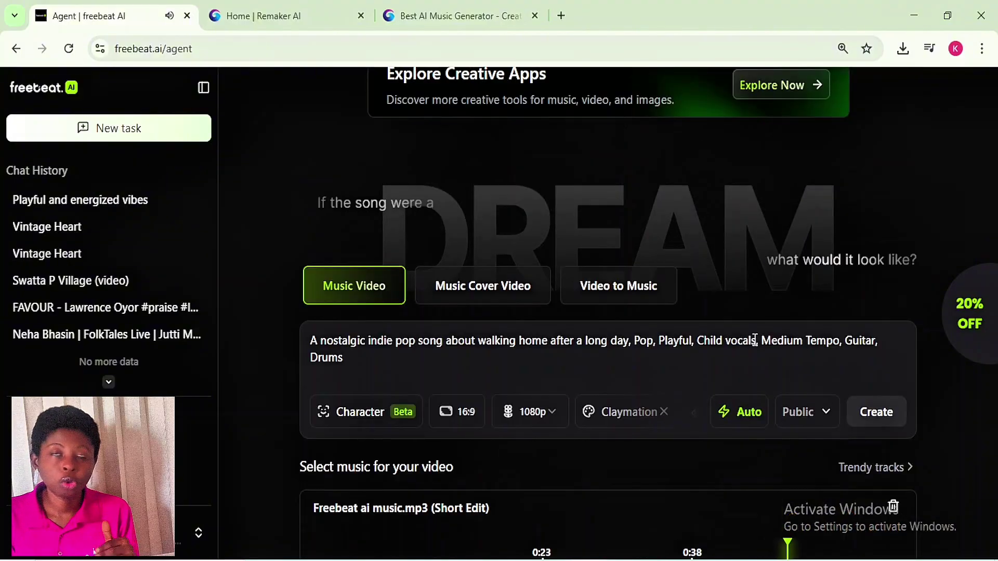
scroll(487, 312, down, 3)
scroll(572, 364, down, 5)
scroll(723, 410, up, 6)
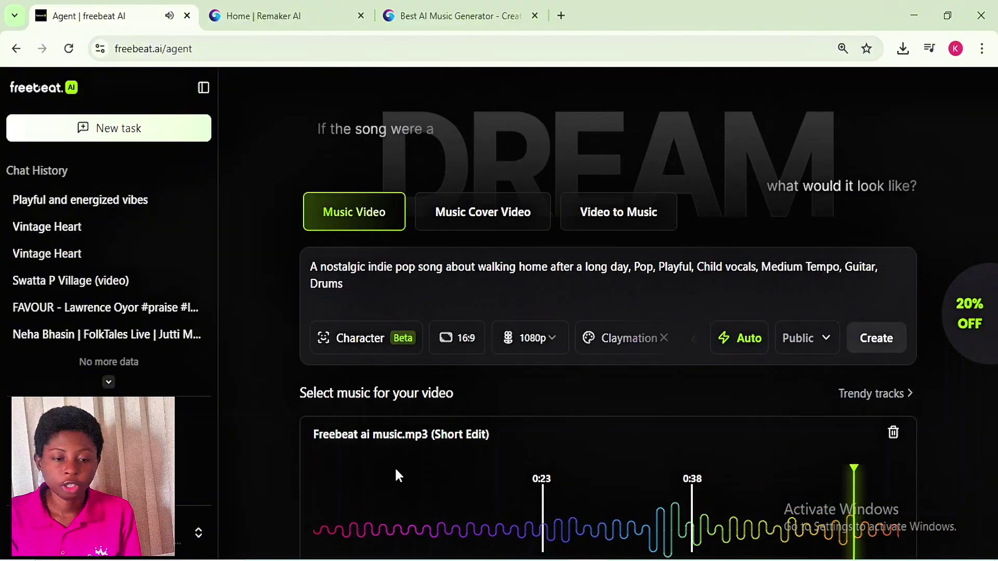
click(736, 499)
scroll(328, 410, down, 3)
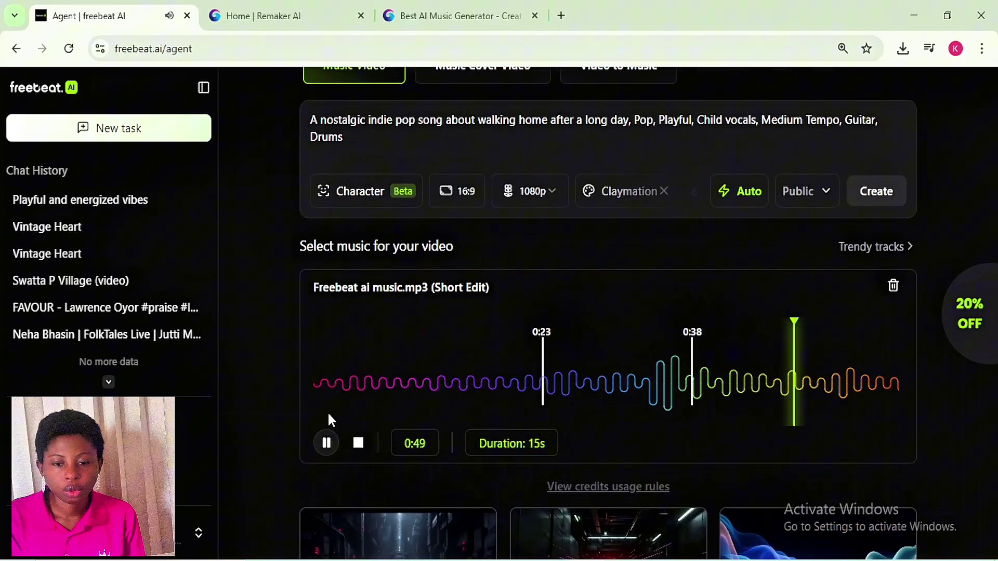
click(325, 442)
Start generating the Claymation music video with Create.
scroll(326, 442, up, 4)
scroll(350, 442, up, 1)
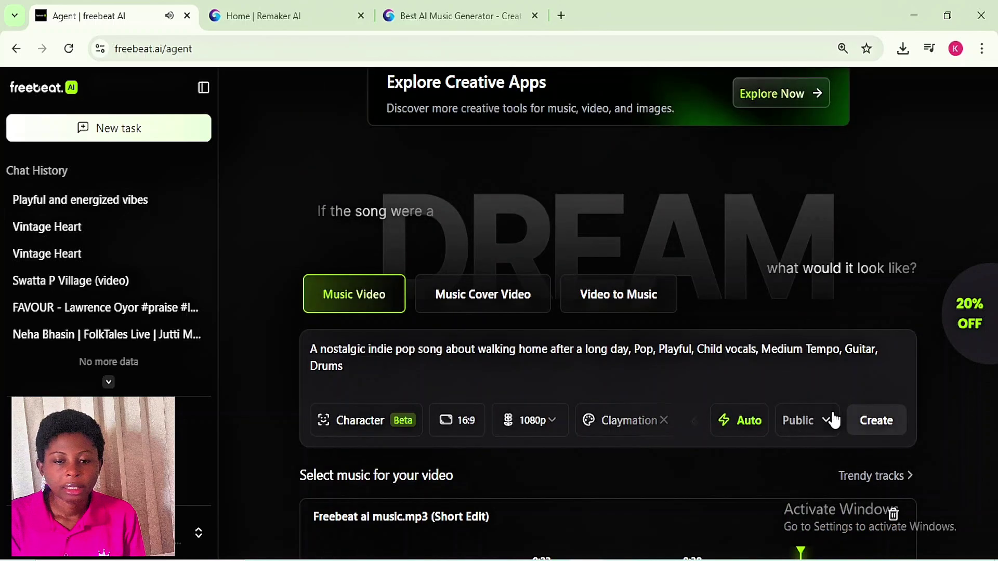
click(857, 421)
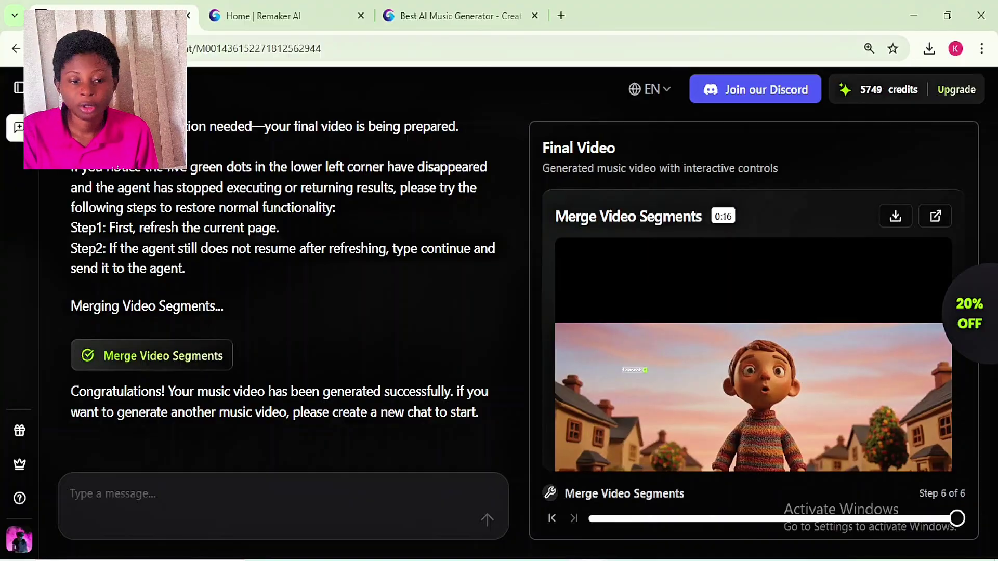
scroll(284, 292, up, 3)
scroll(284, 291, up, 5)
scroll(283, 291, up, 5)
scroll(283, 291, up, 5)
scroll(283, 291, up, 5)
scroll(283, 291, down, 5)
scroll(283, 291, down, 3)
scroll(283, 291, down, 5)
scroll(283, 291, down, 2)
scroll(283, 291, down, 2)
scroll(284, 291, down, 1)
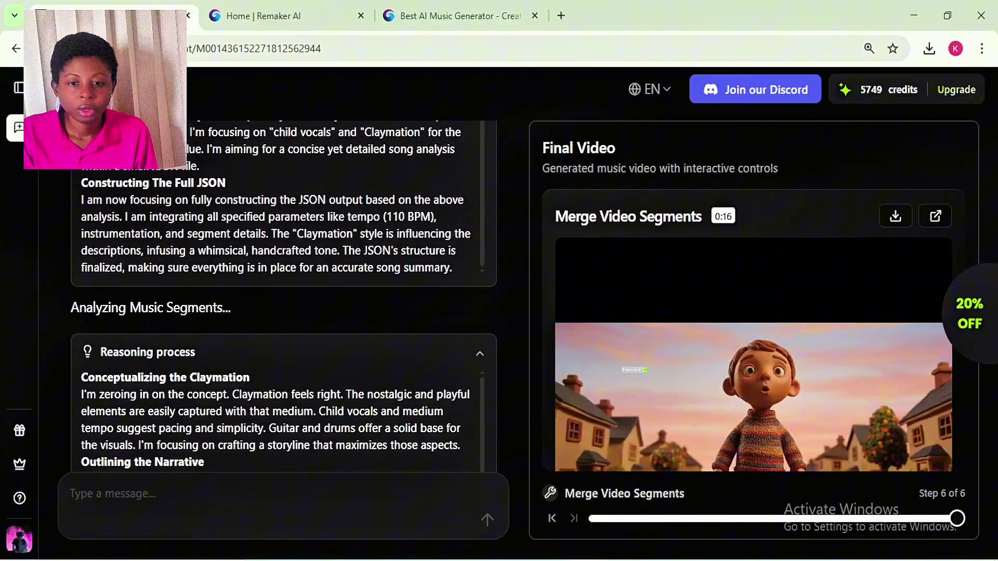
scroll(284, 416, down, 1)
scroll(284, 416, down, 2)
scroll(284, 416, down, 2)
scroll(283, 415, down, 3)
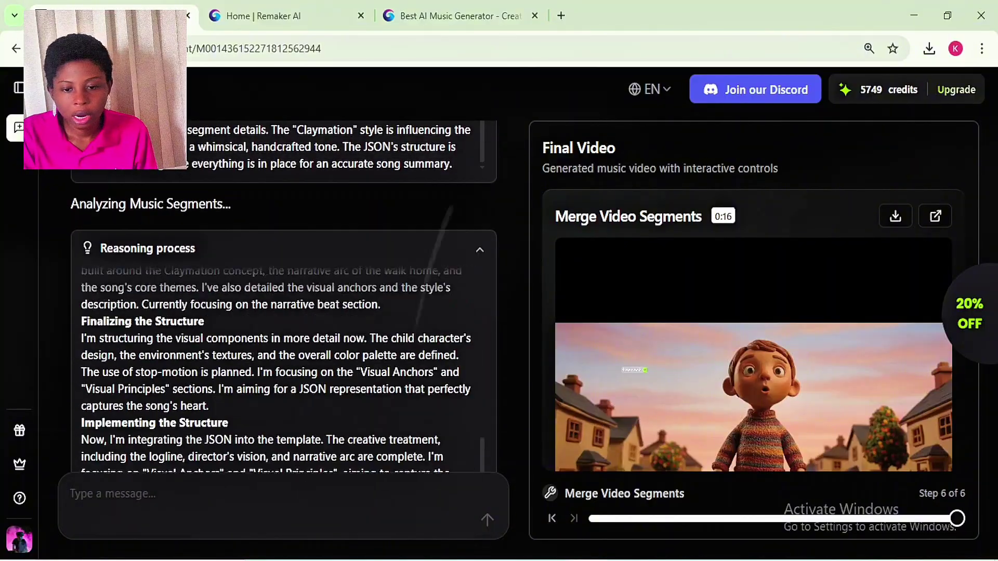
scroll(283, 312, down, 5)
scroll(283, 312, down, 2)
scroll(283, 312, down, 2)
scroll(284, 312, down, 2)
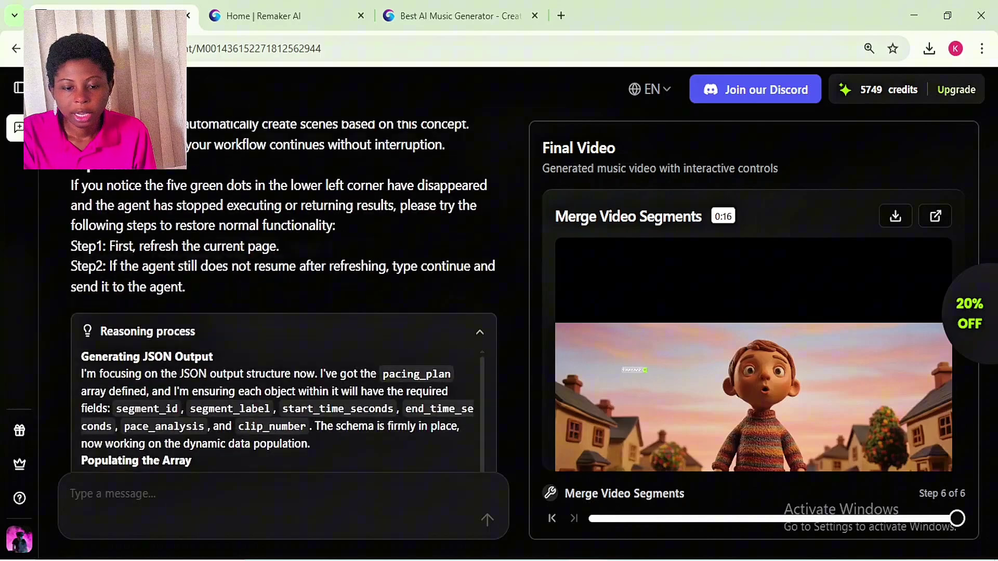
scroll(284, 312, down, 3)
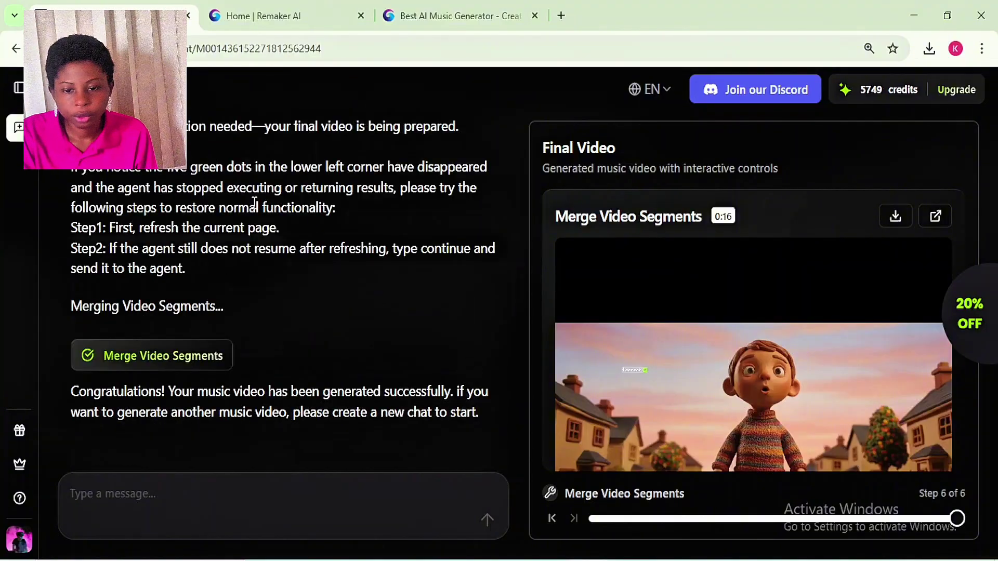
Play the 0:16 claymation clip of the boy walking home twice, then scroll around the page.
click(581, 450)
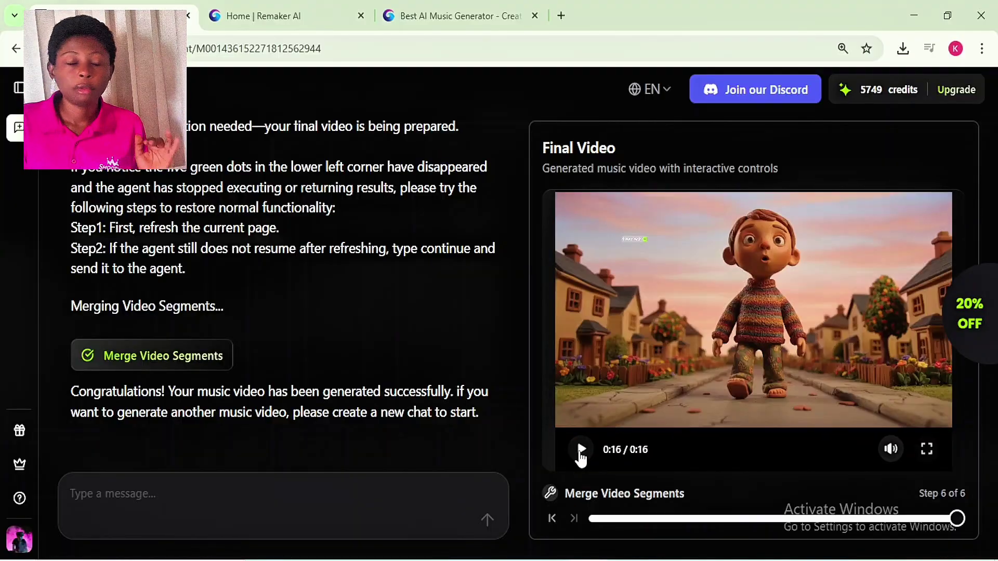
click(581, 450)
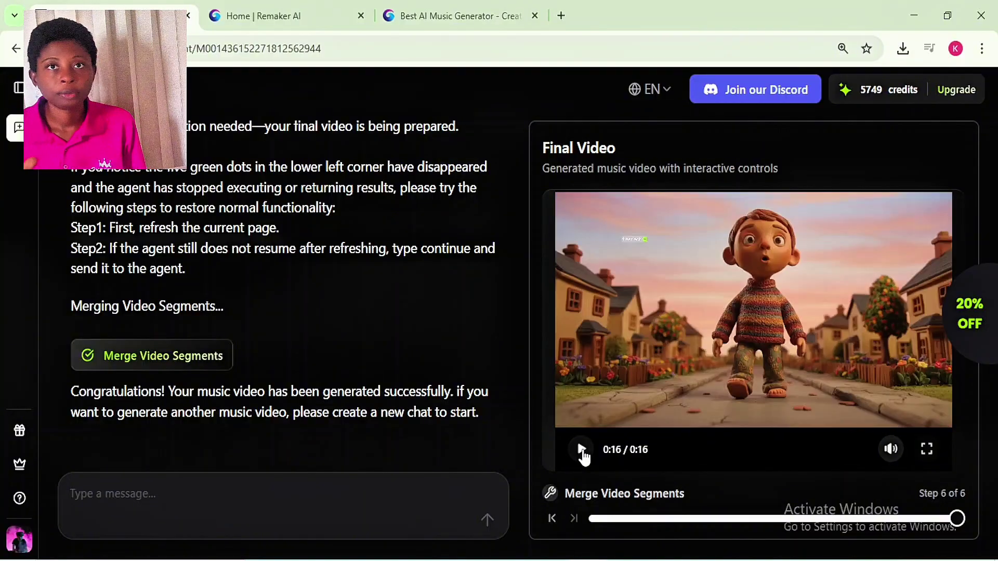
scroll(584, 458, down, 2)
scroll(754, 330, up, 2)
scroll(753, 331, up, 1)
scroll(754, 338, down, 1)
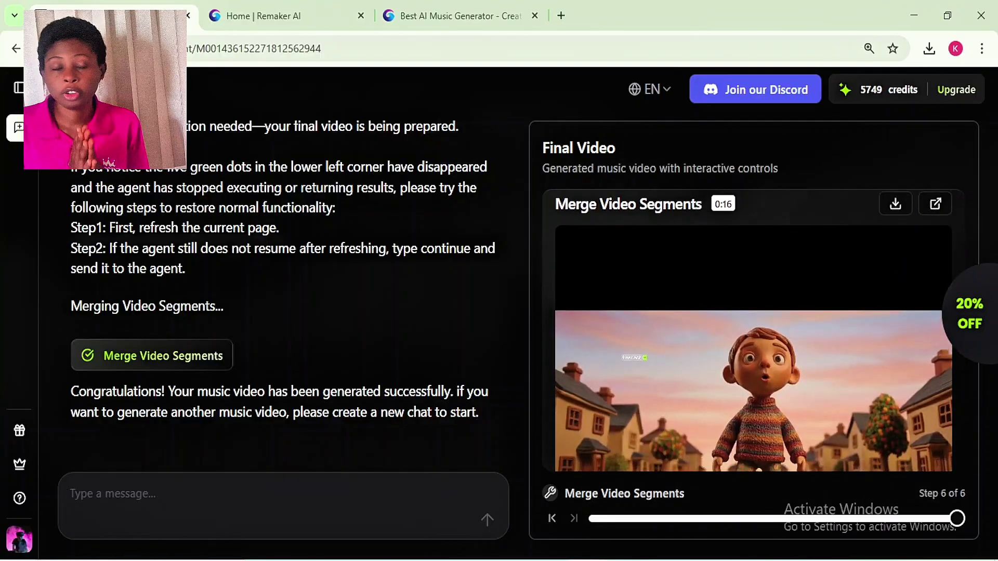